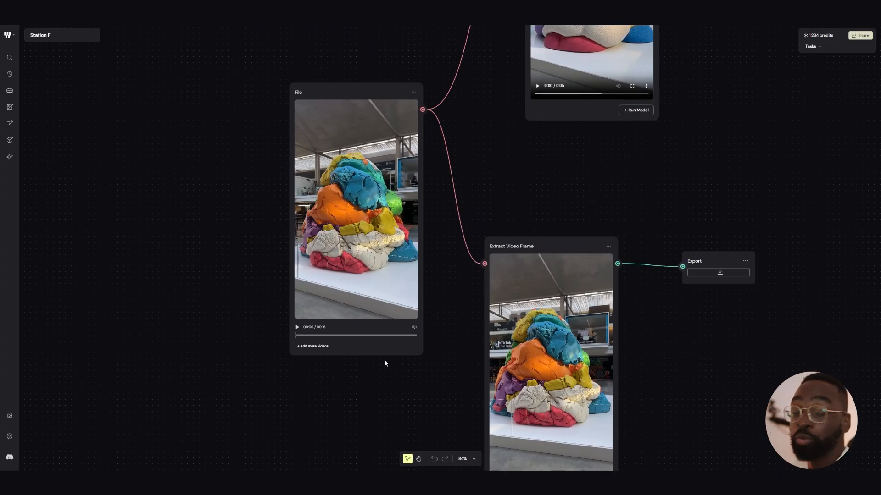
Examine the base workflow linking the prompt and source video to Hunyuan Video to Video, and the extracted video frame to Export
drag(375, 381, 347, 393)
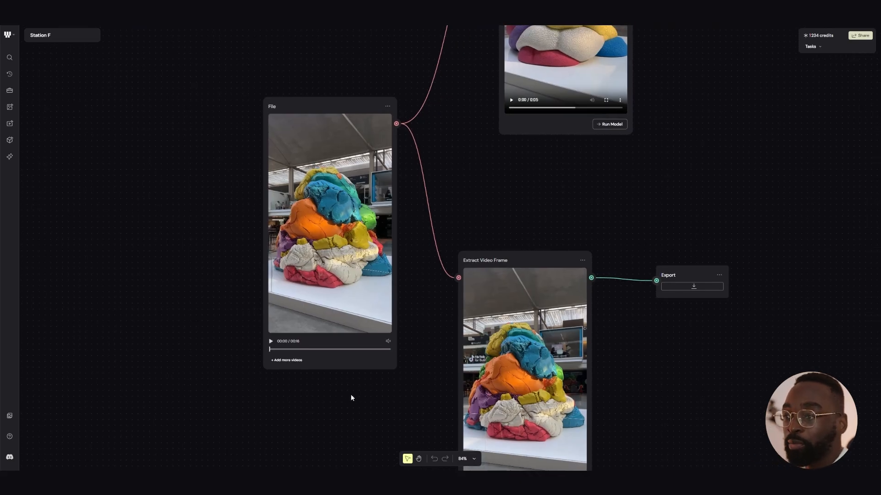
drag(452, 162, 406, 371)
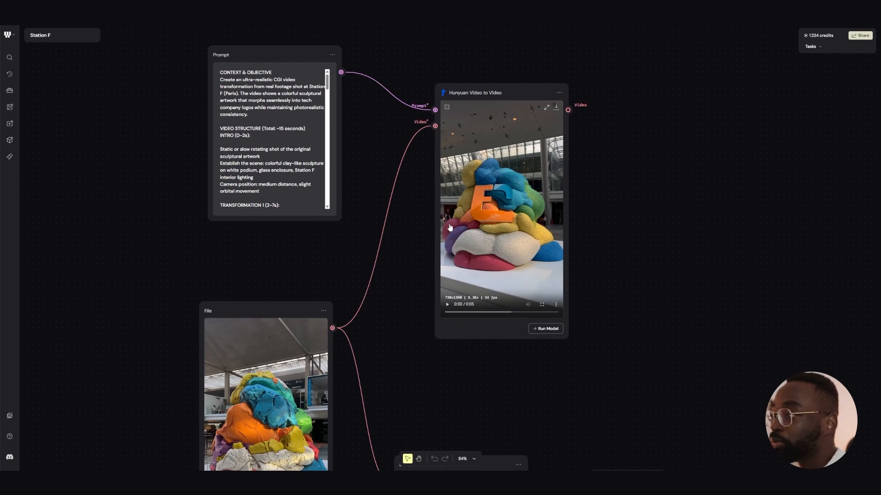
scroll(700, 431, down, 5)
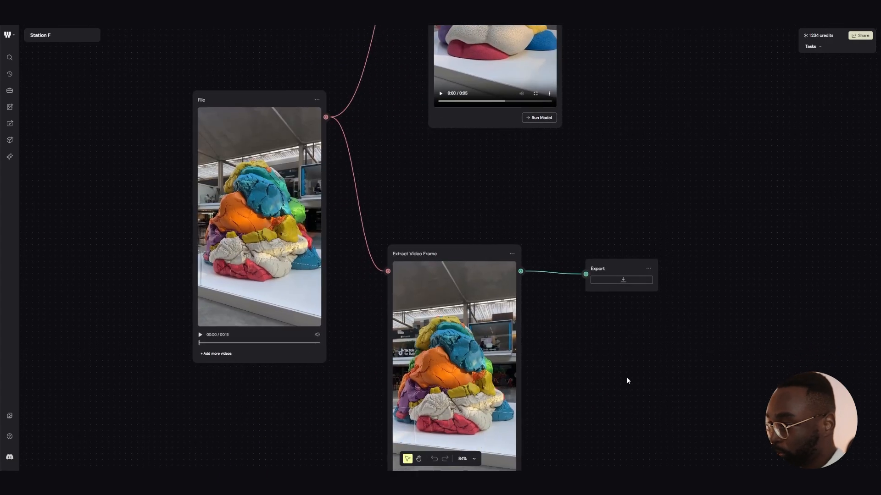
scroll(617, 352, down, 2)
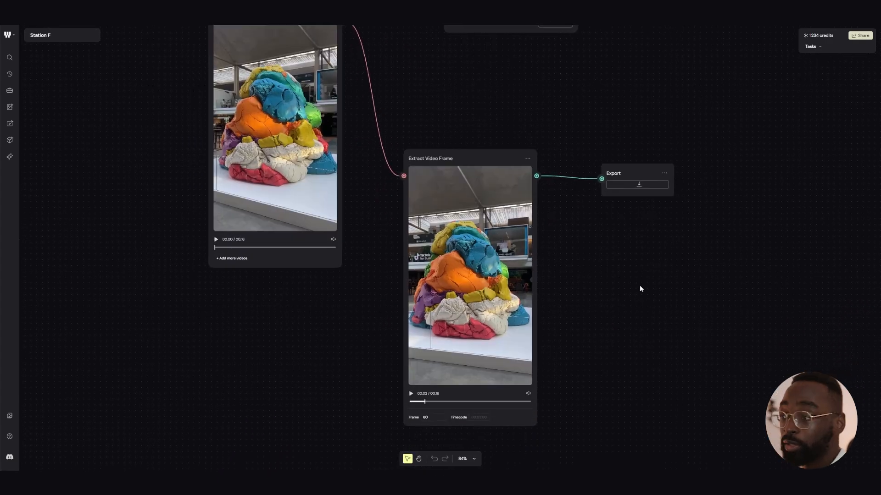
scroll(641, 289, right, 1)
scroll(641, 288, down, 1)
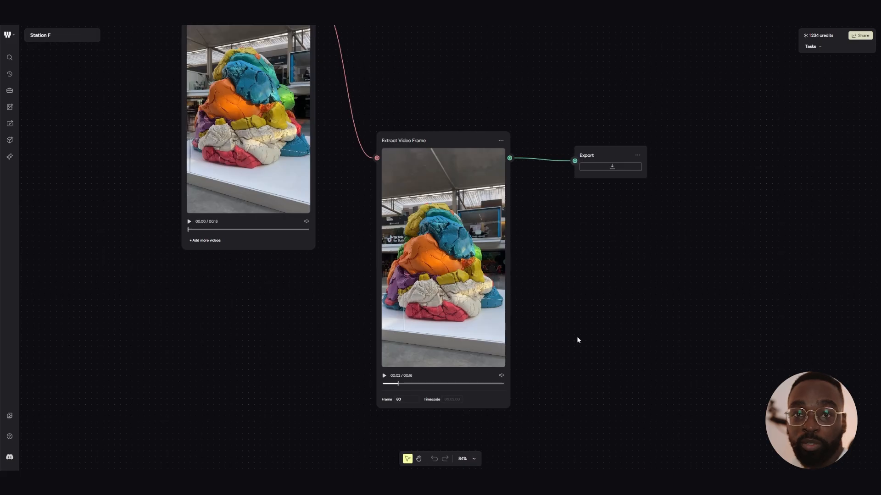
scroll(572, 354, right, 2)
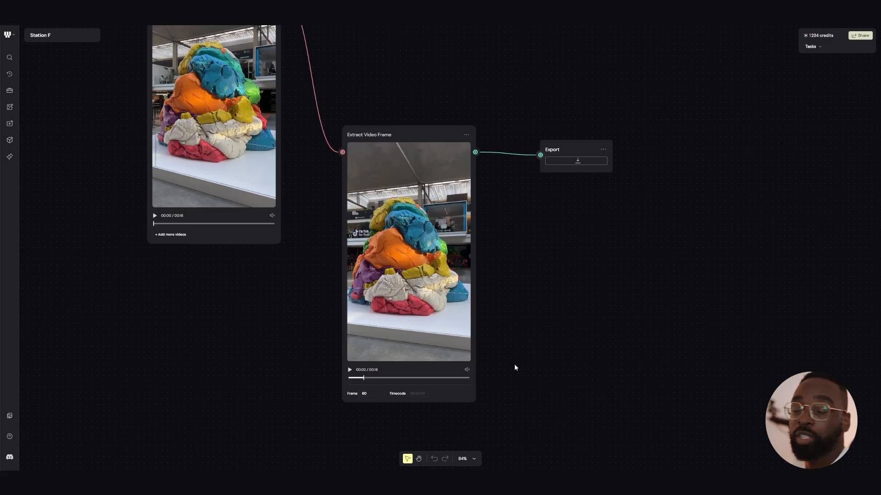
scroll(516, 364, down, 5)
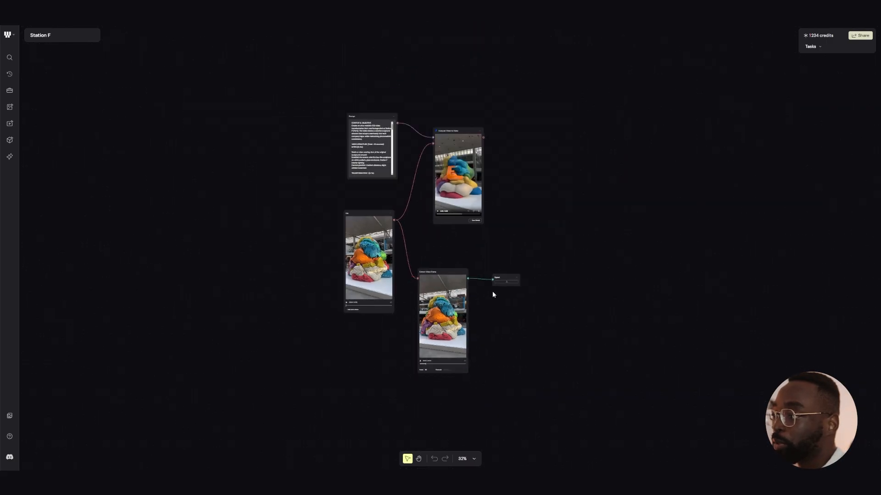
scroll(494, 294, up, 5)
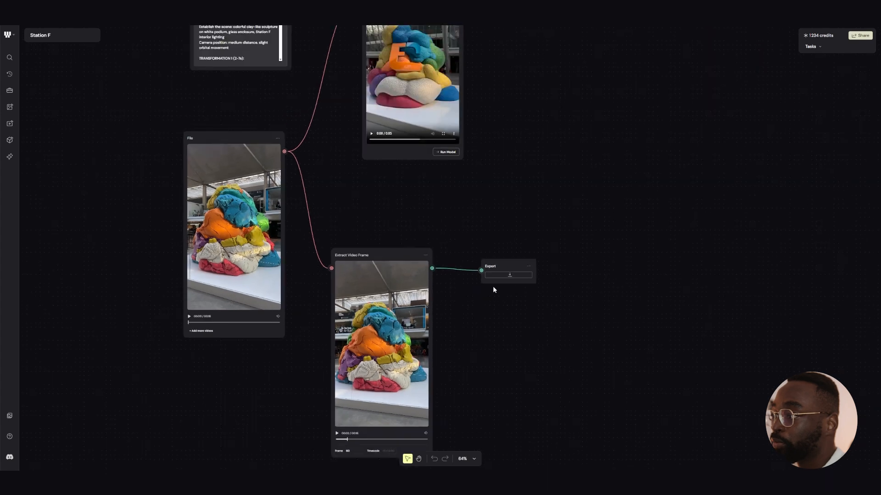
Read the full Sculpture → Logo Figma prompt in the Figma logo group
scroll(493, 288, down, 10)
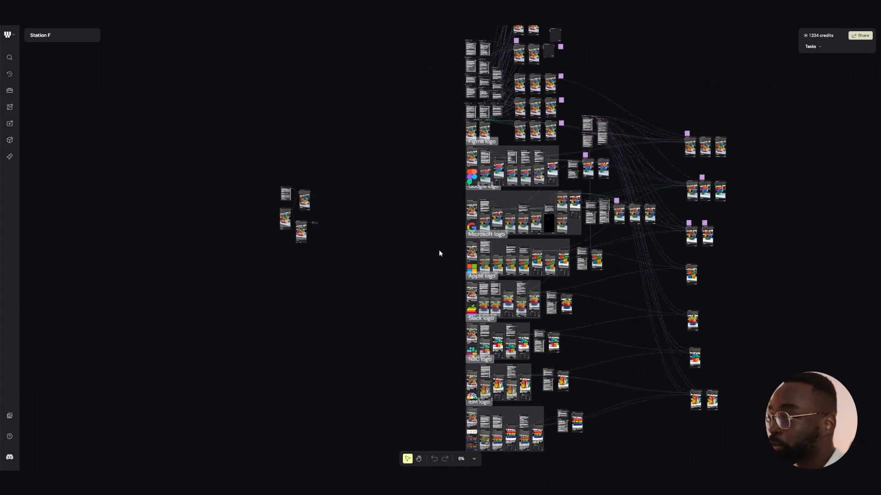
scroll(478, 153, up, 10)
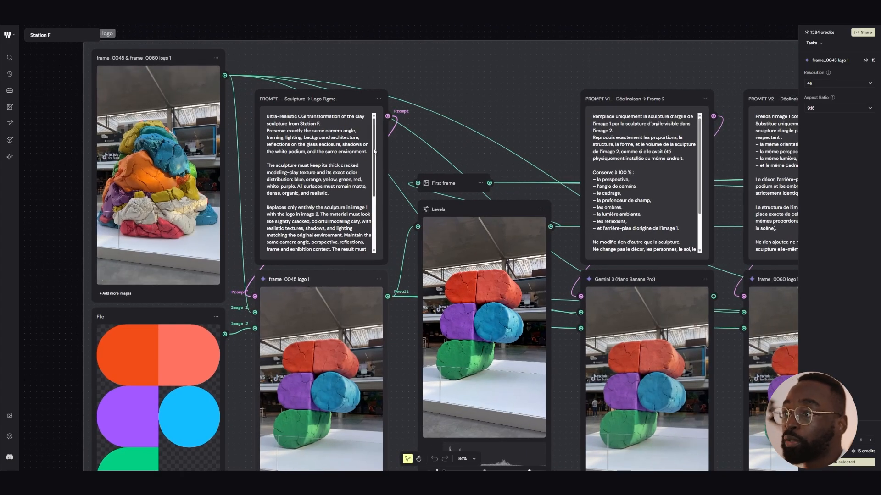
drag(374, 151, 374, 155)
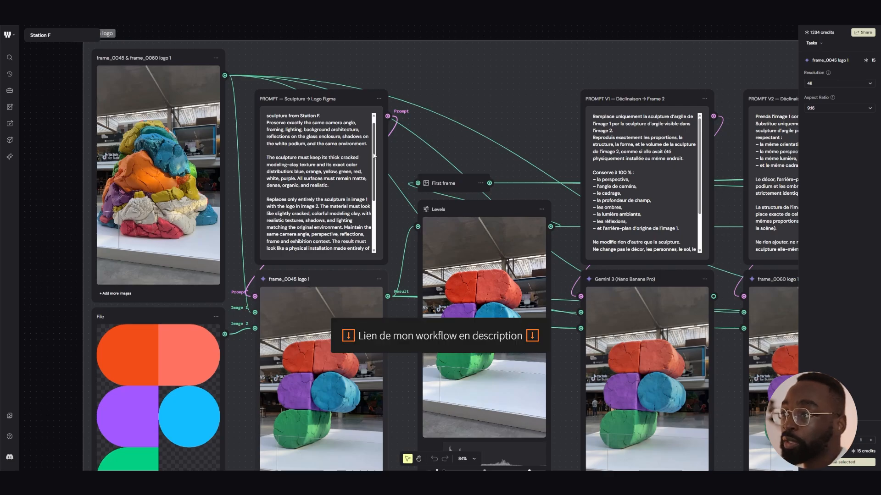
drag(374, 155, 374, 163)
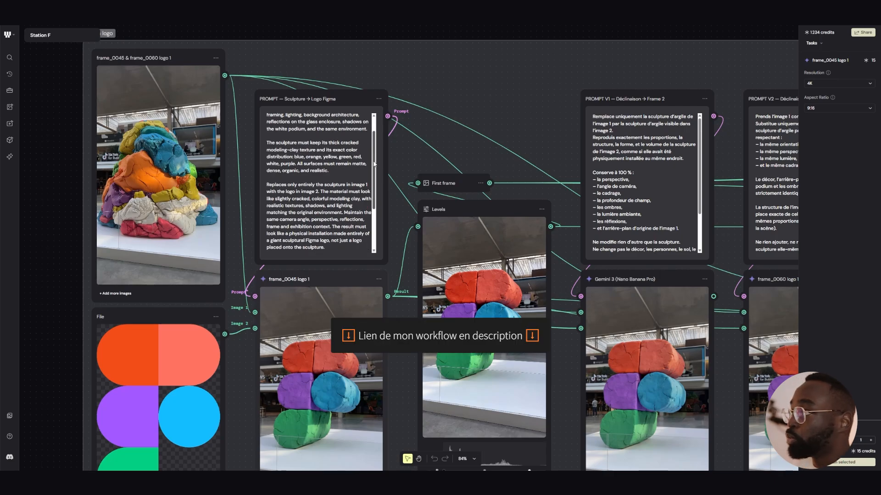
scroll(340, 138, up, 3)
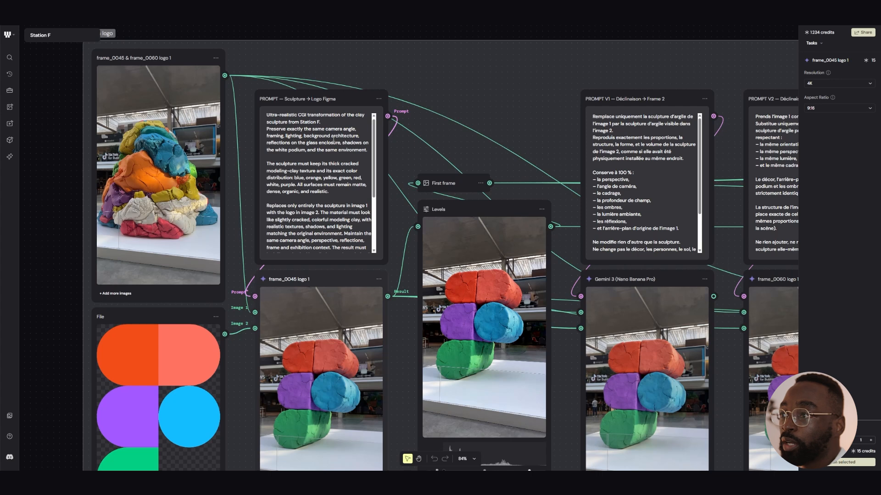
drag(374, 146, 374, 141)
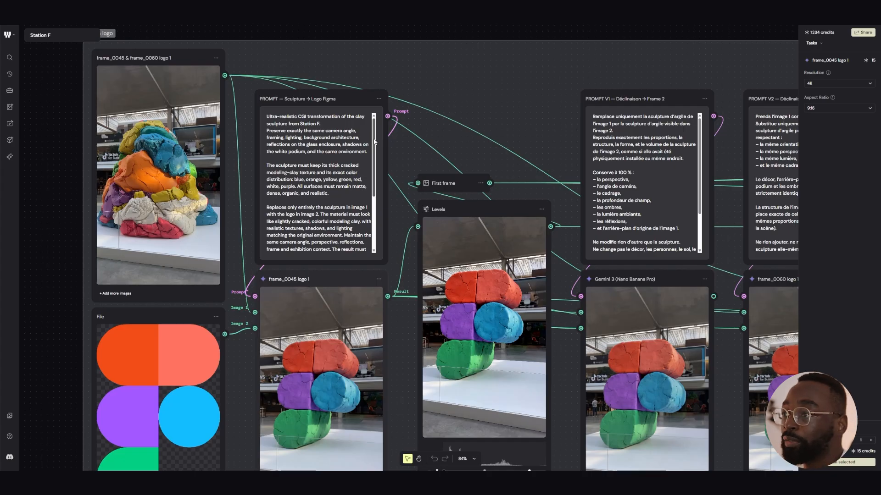
drag(374, 142, 376, 157)
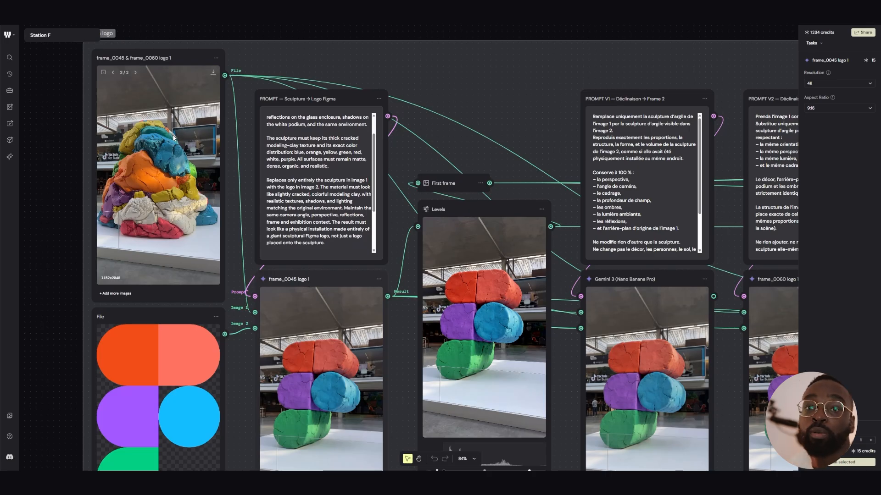
Browse the generated results of the frame_0045 logo 1 node and compare them with its source images and prompt
scroll(173, 137, down, 3)
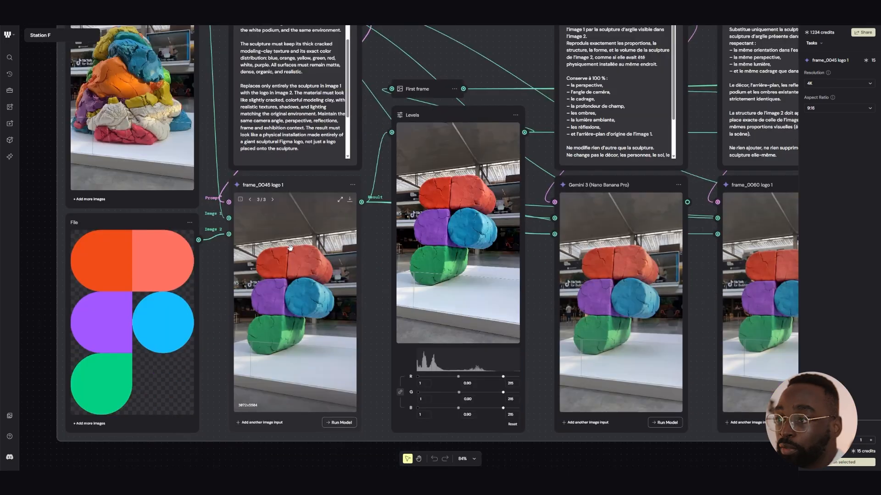
click(250, 200)
click(250, 200)
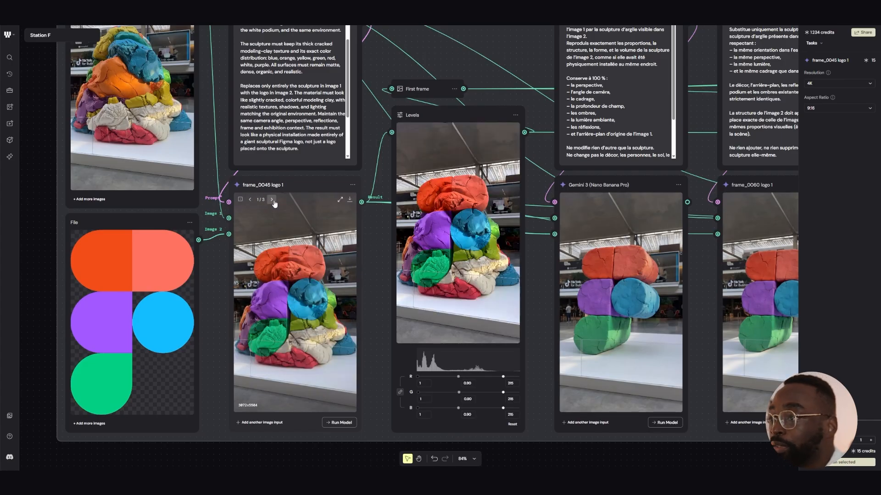
click(272, 200)
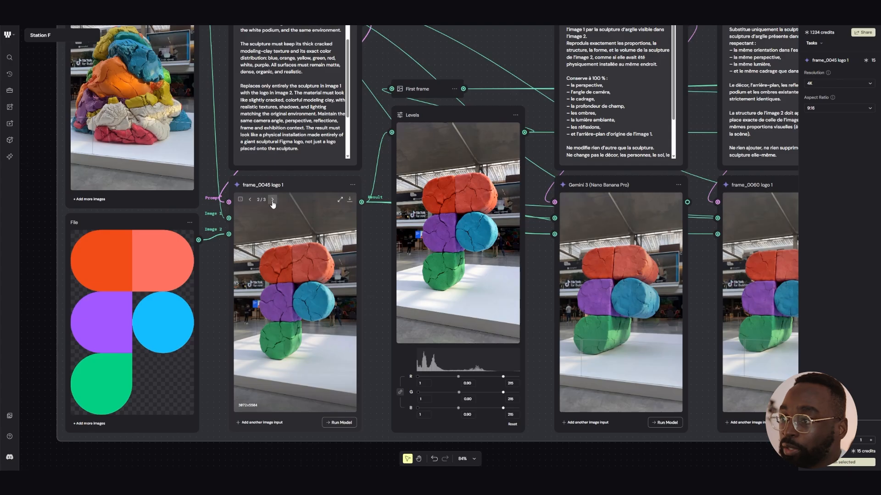
scroll(273, 202, up, 3)
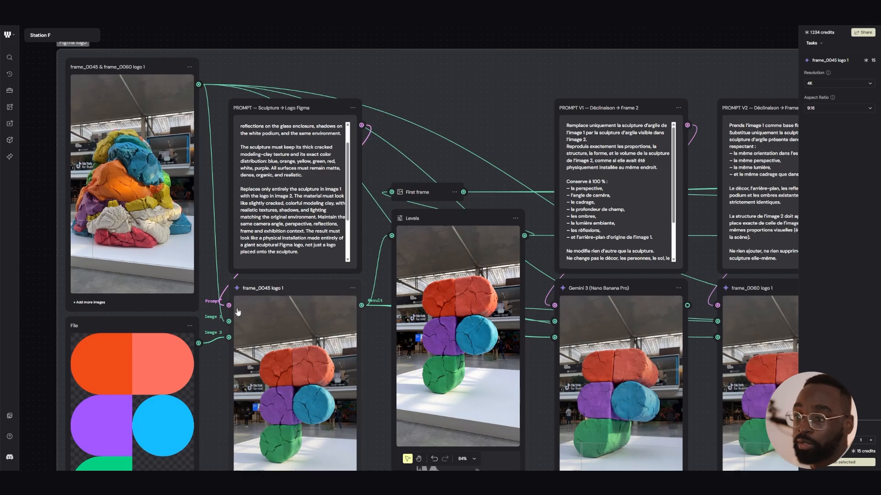
scroll(238, 312, up, 2)
scroll(238, 311, down, 5)
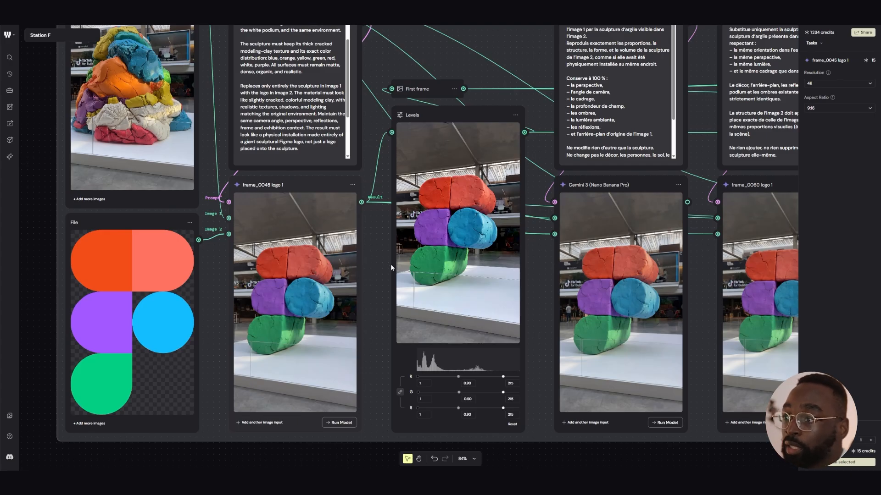
Inspect the Levels node and the second-frame variation nodes in the Figma logo group
drag(390, 263, 412, 301)
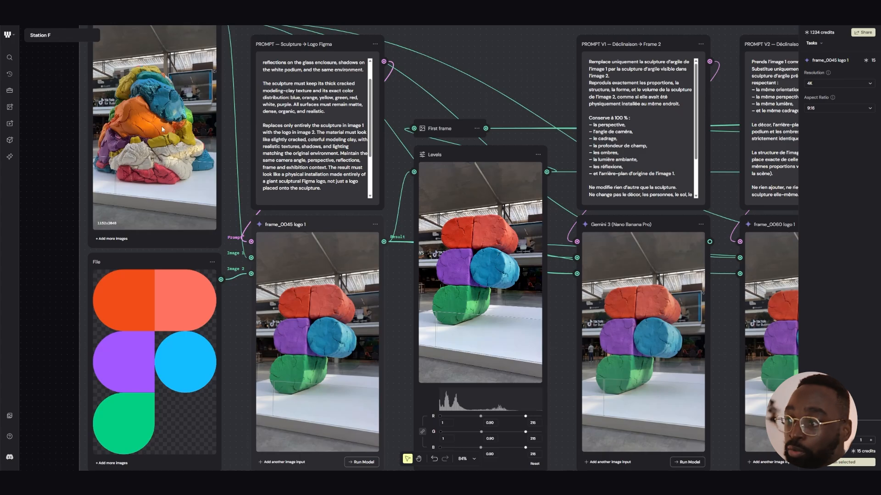
mouse_move(310, 274)
drag(412, 300, 273, 299)
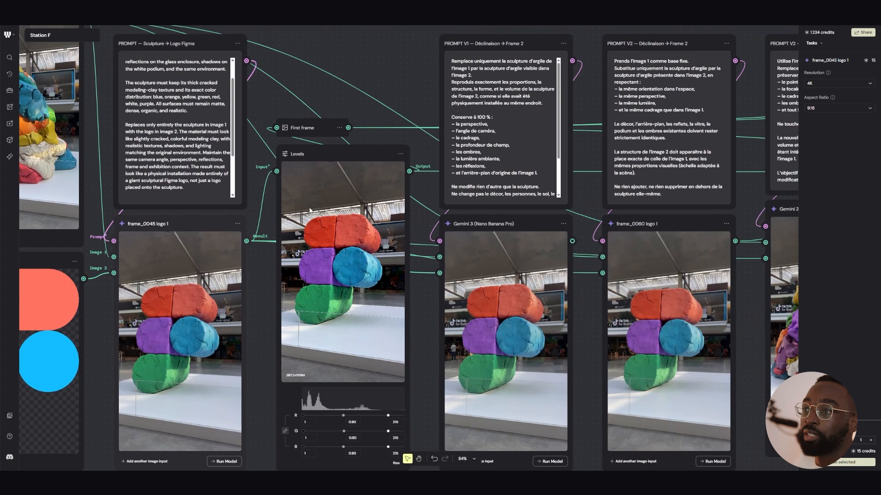
drag(262, 283, 261, 274)
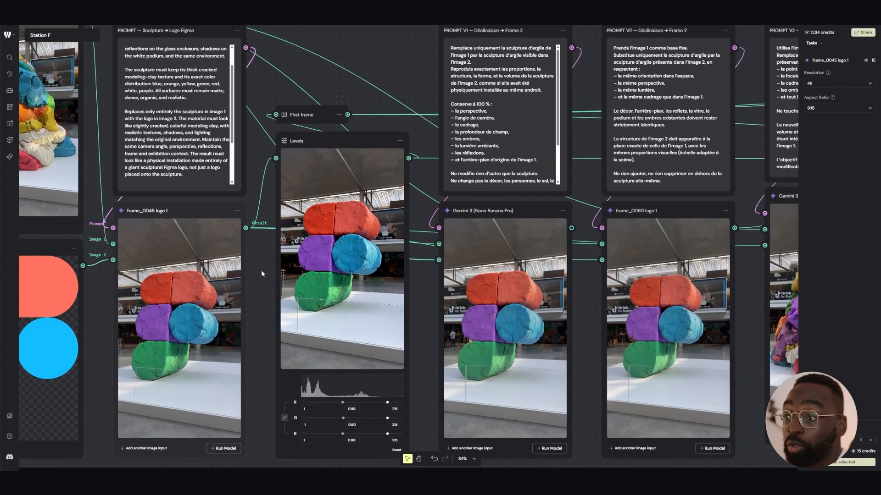
Review the Google, Microsoft, Apple, Slack, NBC and IBM logo groups to compare their prompts, generated images and Levels nodes
scroll(262, 274, down, 5)
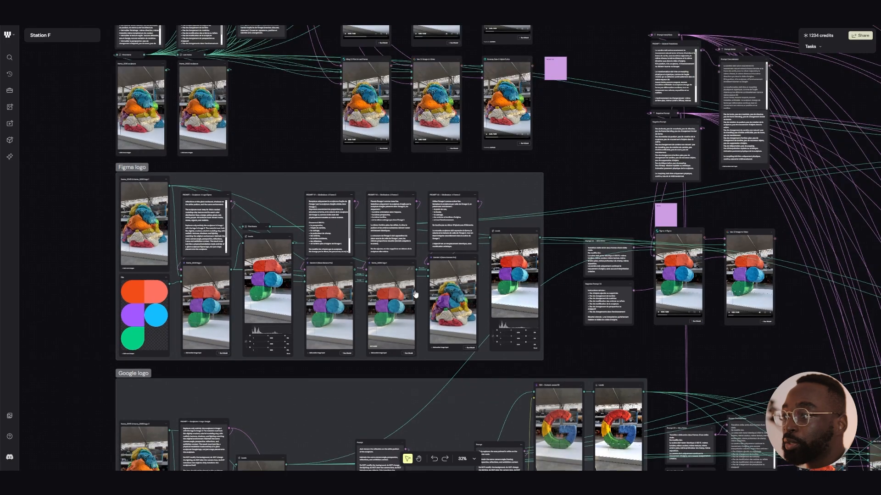
scroll(441, 358, up, 2)
drag(438, 365, 566, 234)
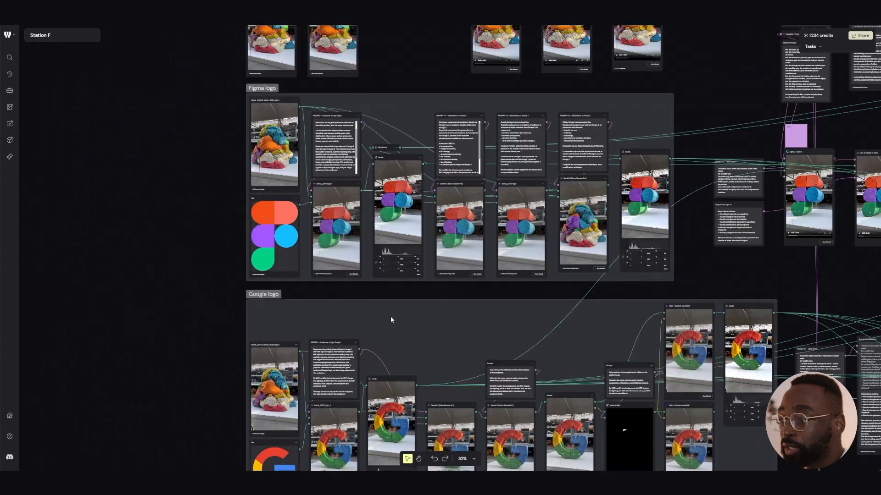
scroll(368, 337, up, 4)
drag(376, 339, 385, 236)
scroll(386, 235, down, 10)
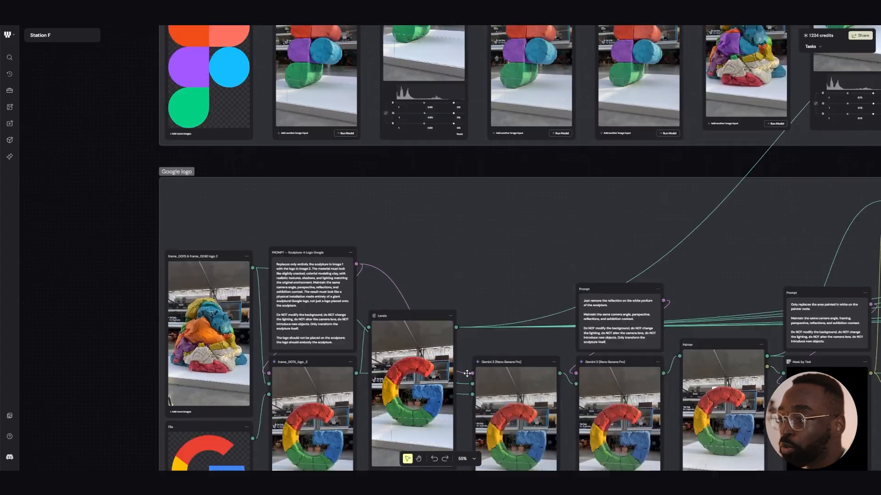
scroll(419, 312, up, 2)
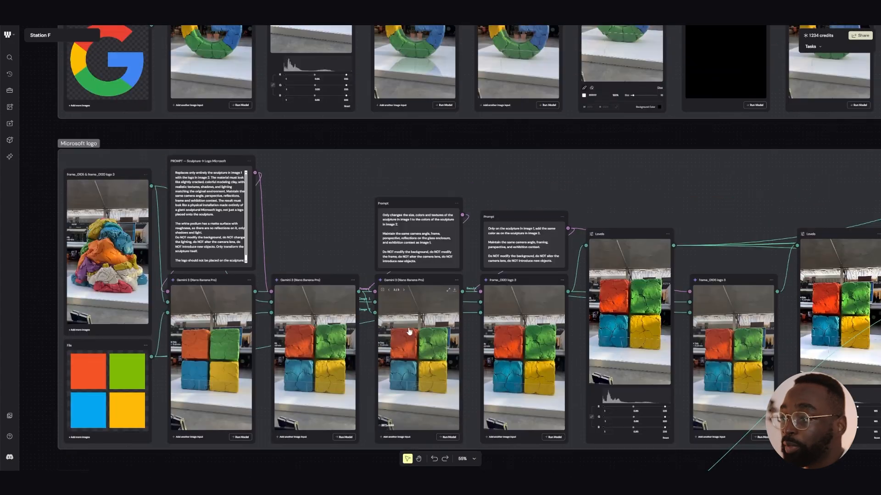
scroll(408, 333, down, 8)
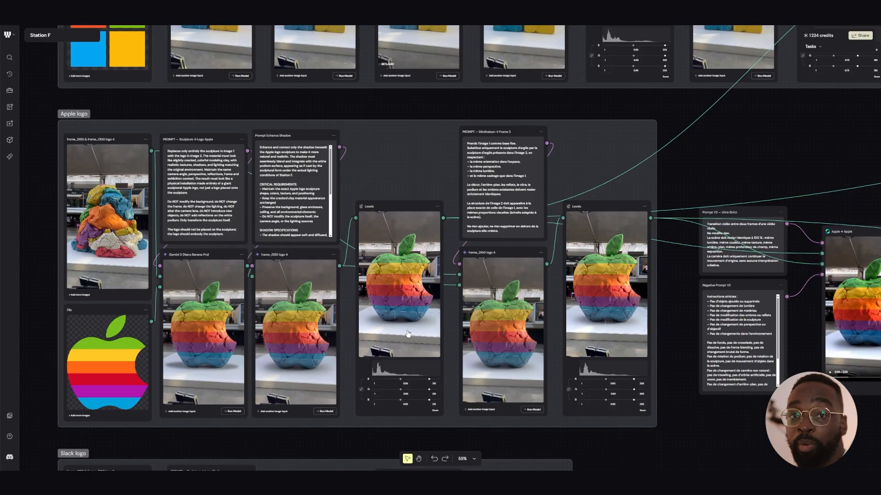
scroll(407, 333, down, 8)
scroll(407, 333, down, 10)
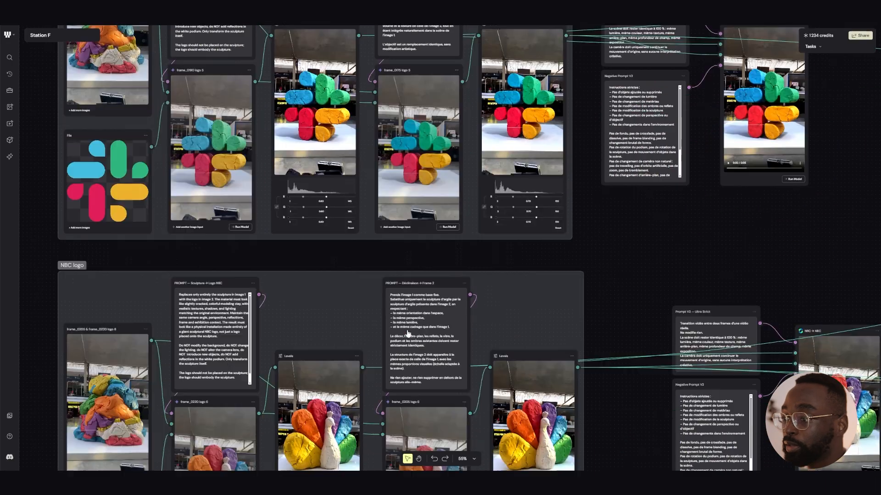
scroll(407, 333, down, 4)
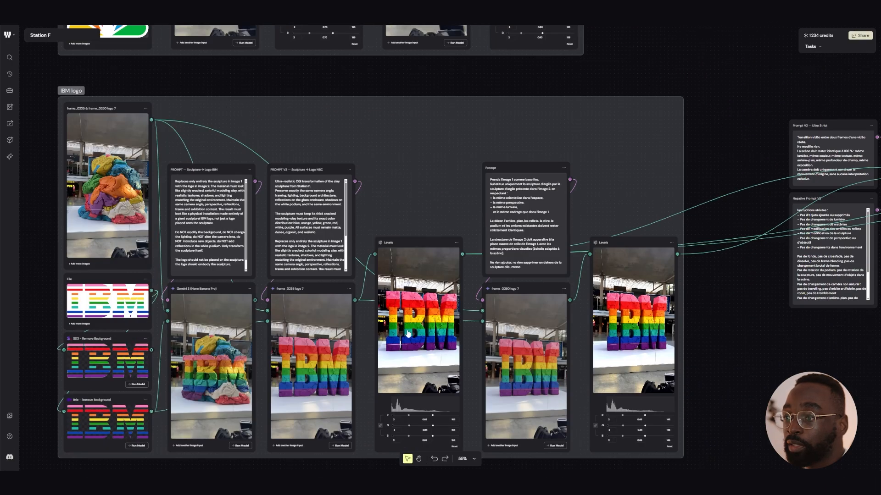
Browse the generated results of the Gemini 3 (Nano Banana Pro) node in the IBM logo group
scroll(761, 273, up, 3)
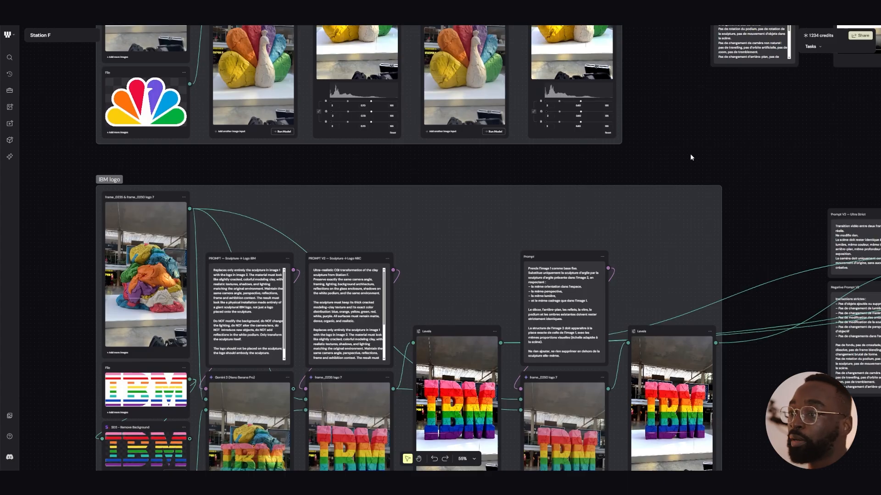
drag(673, 157, 736, 207)
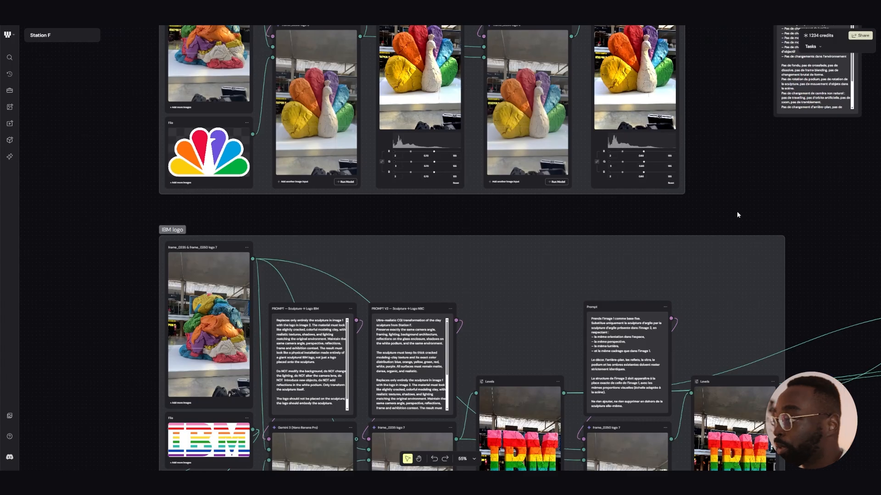
drag(824, 253, 778, 136)
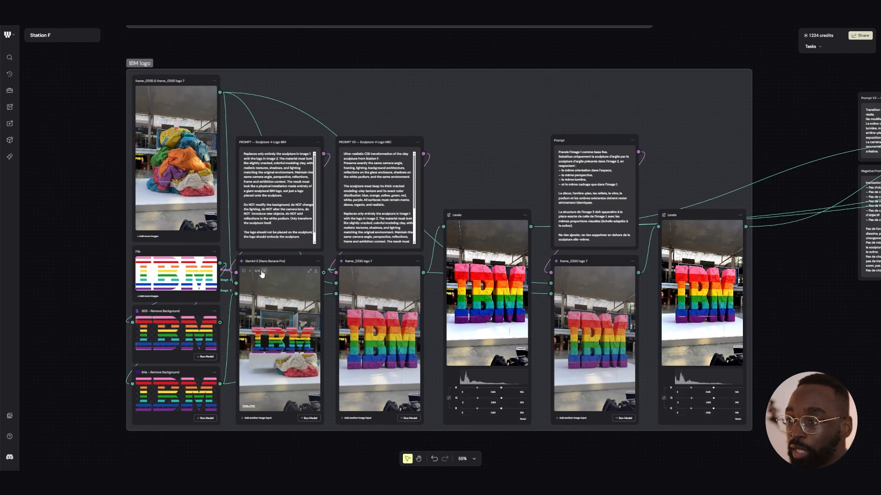
click(264, 272)
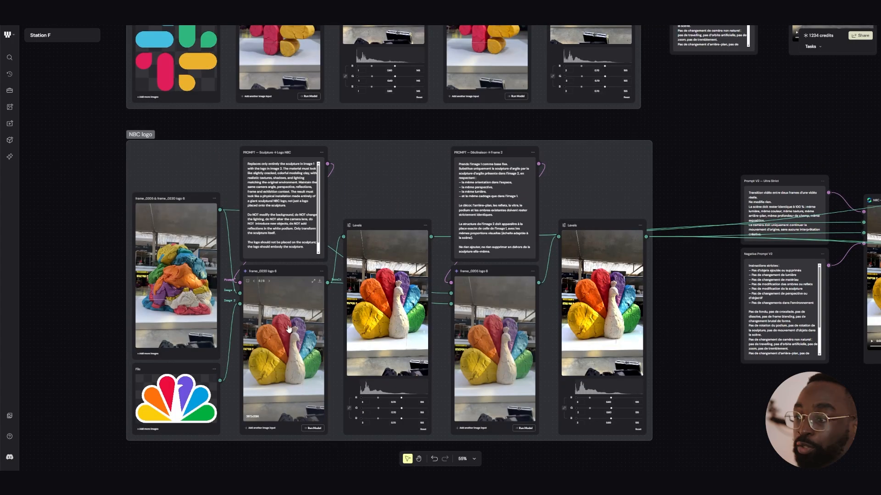
Browse the generated results of the first image generation node in the NBC logo group, comparing the sculpture attempts
click(255, 281)
click(255, 282)
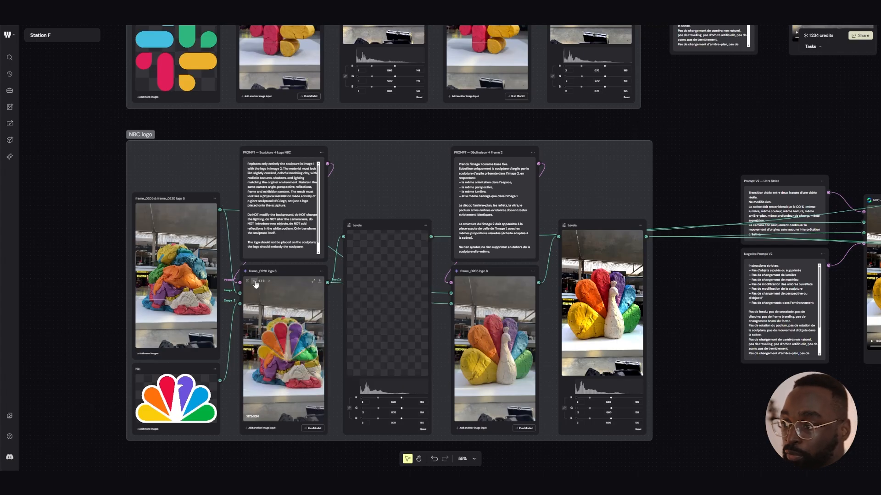
click(255, 282)
click(255, 282)
click(255, 282)
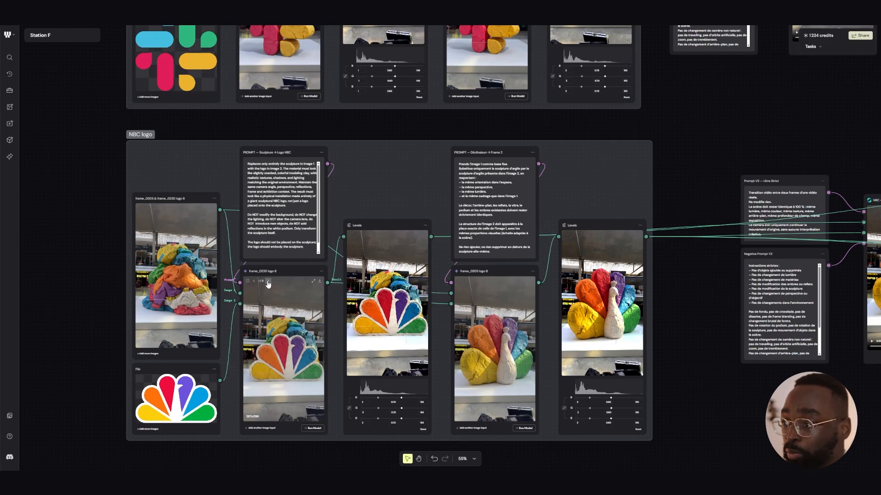
click(269, 282)
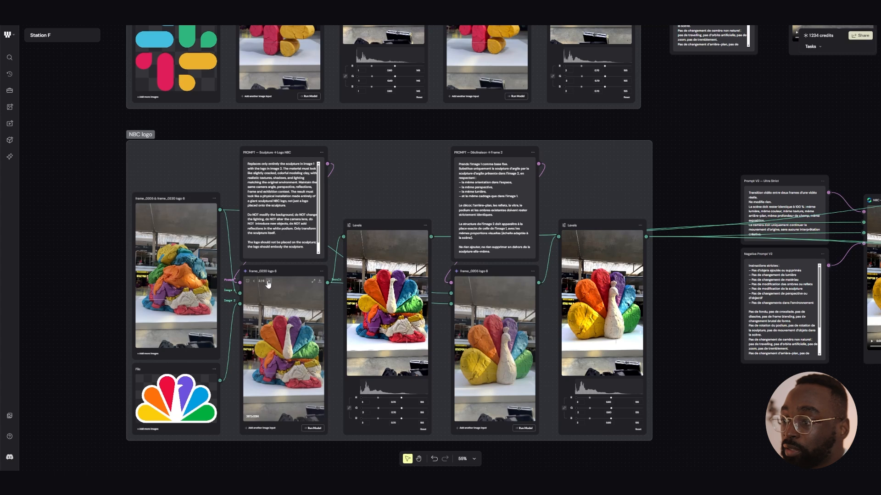
click(268, 283)
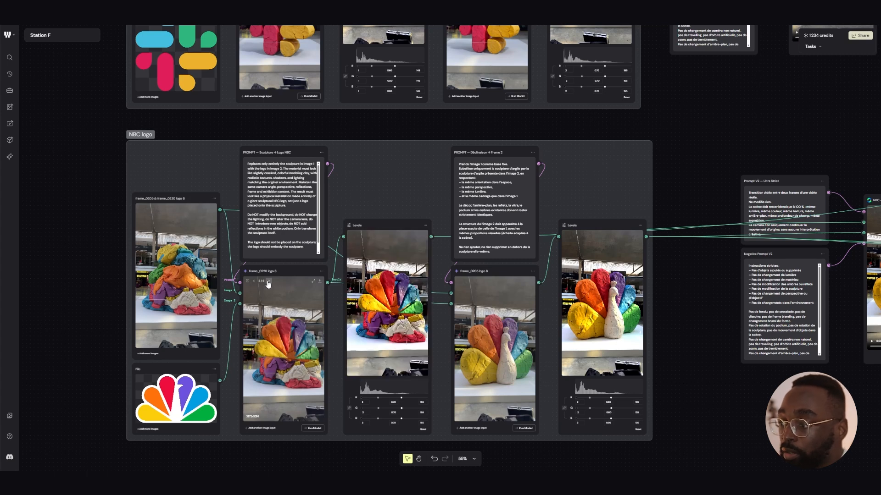
click(268, 281)
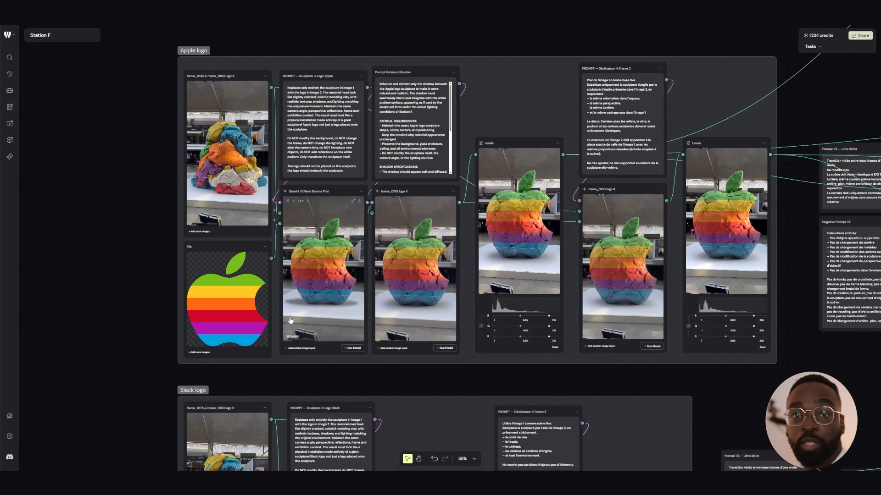
Browse the generated results of the Gemini 3 (Nano Banana Pro) node in the Apple logo group
click(308, 202)
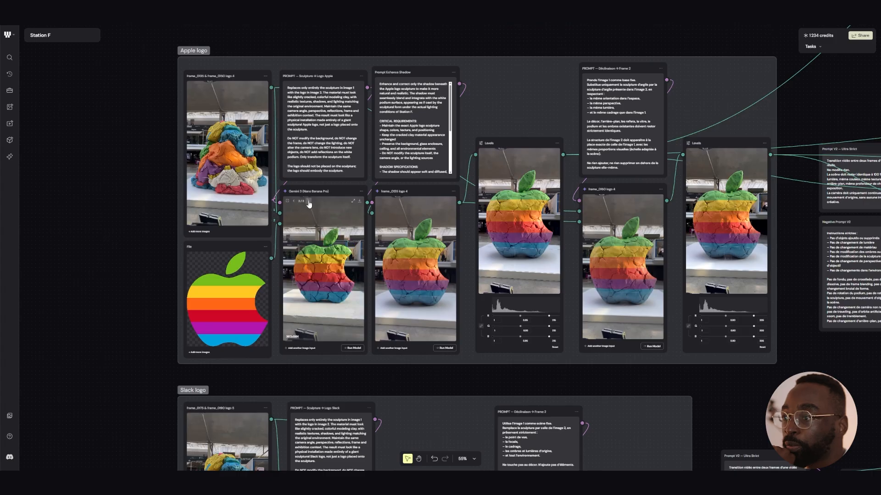
click(308, 201)
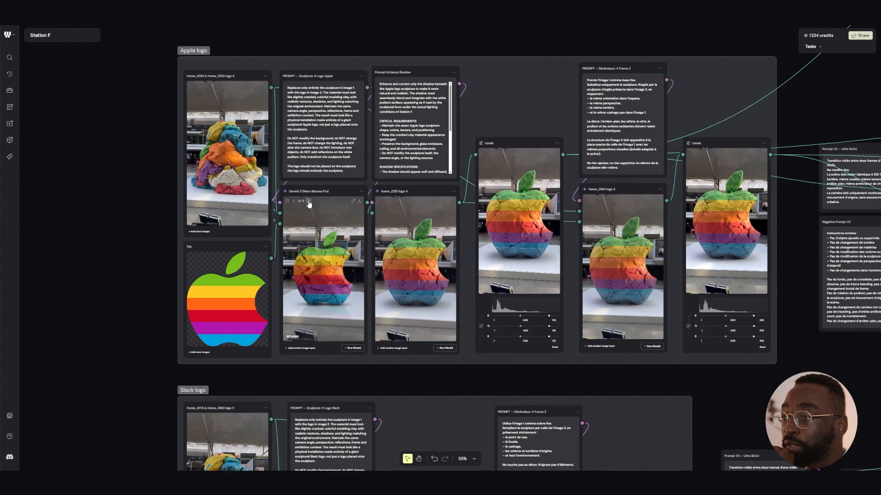
Survey the prompt and video generation nodes of the original sculpture above the Figma logo group
scroll(309, 204, up, 8)
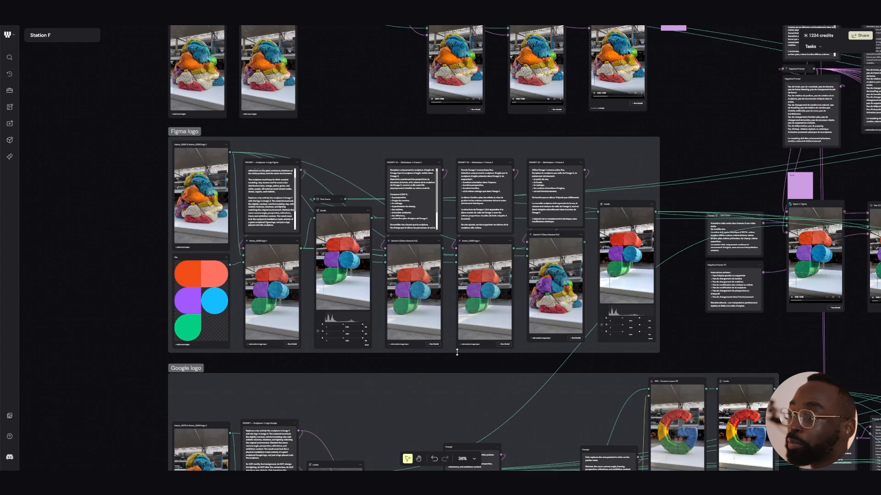
scroll(641, 336, up, 3)
scroll(629, 364, right, 6)
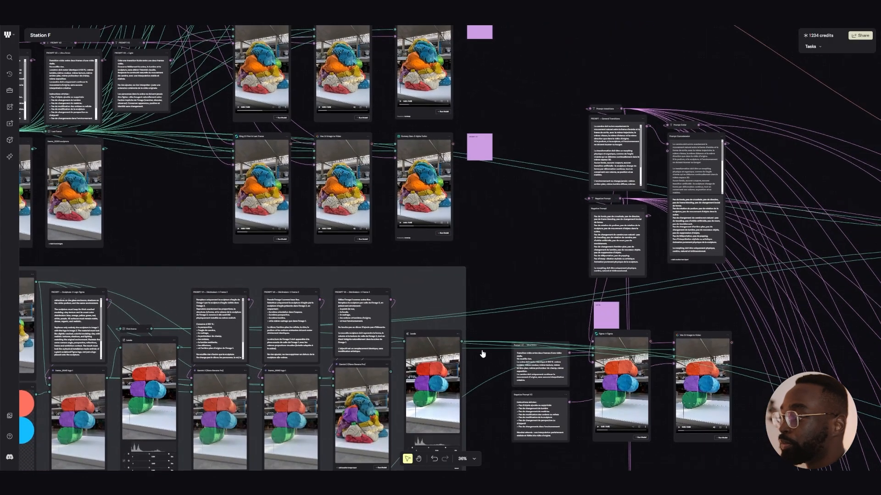
scroll(462, 274, down, 5)
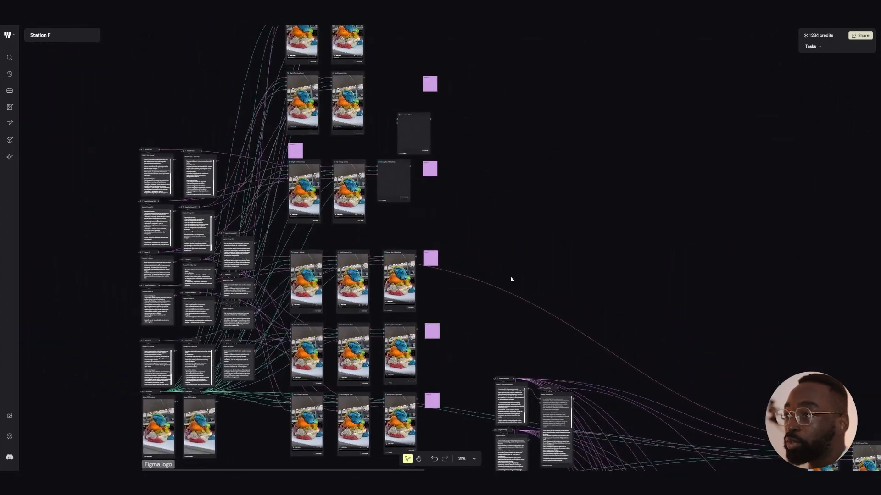
drag(493, 231, 539, 347)
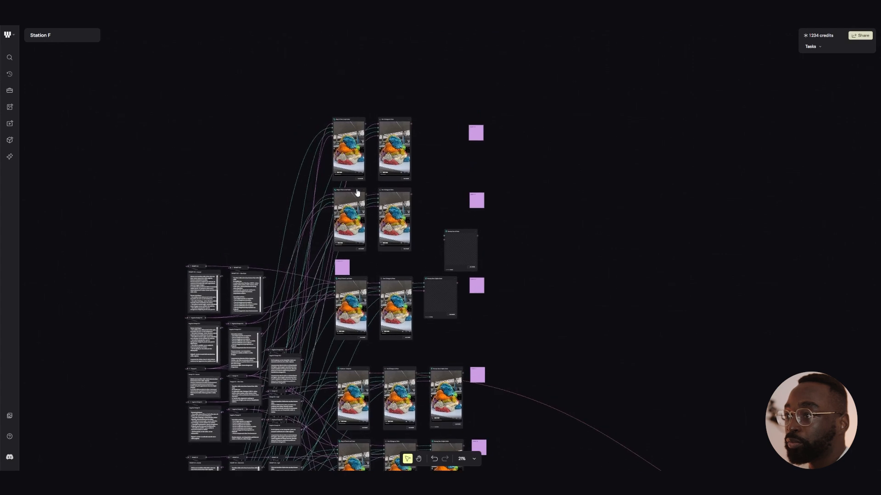
scroll(346, 142, up, 7)
scroll(346, 142, down, 3)
drag(475, 351, 445, 197)
drag(534, 333, 521, 222)
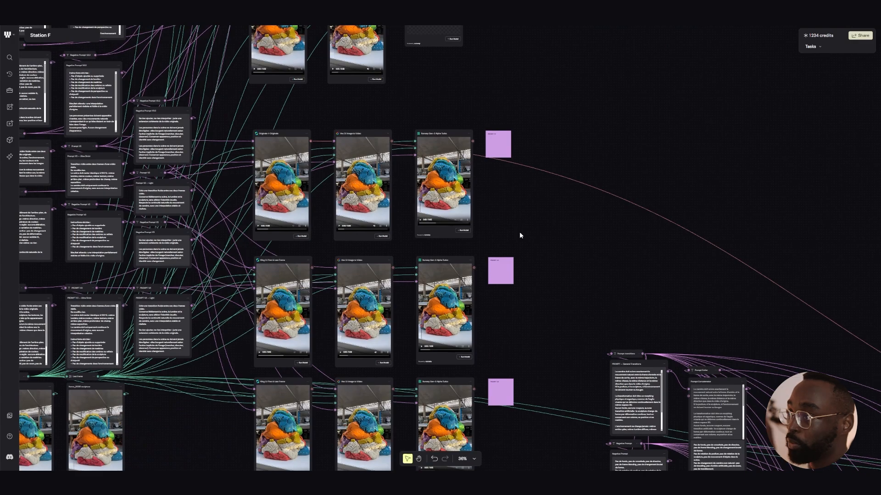
drag(331, 327, 295, 344)
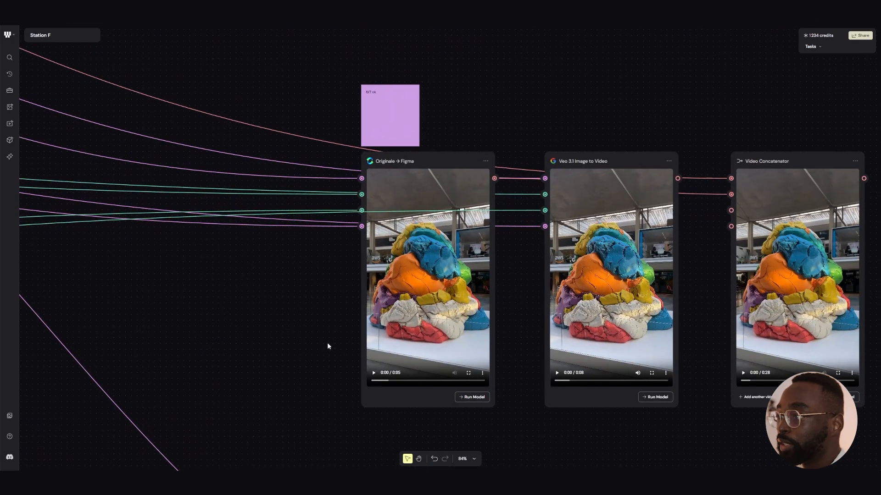
Play the generated videos of the Originale → Figma node to examine the morphing transition
scroll(325, 345, up, 4)
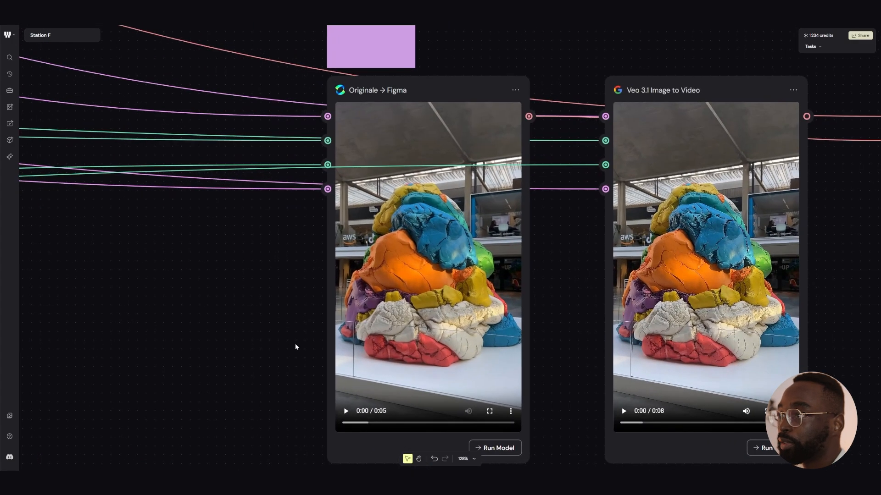
scroll(296, 347, down, 3)
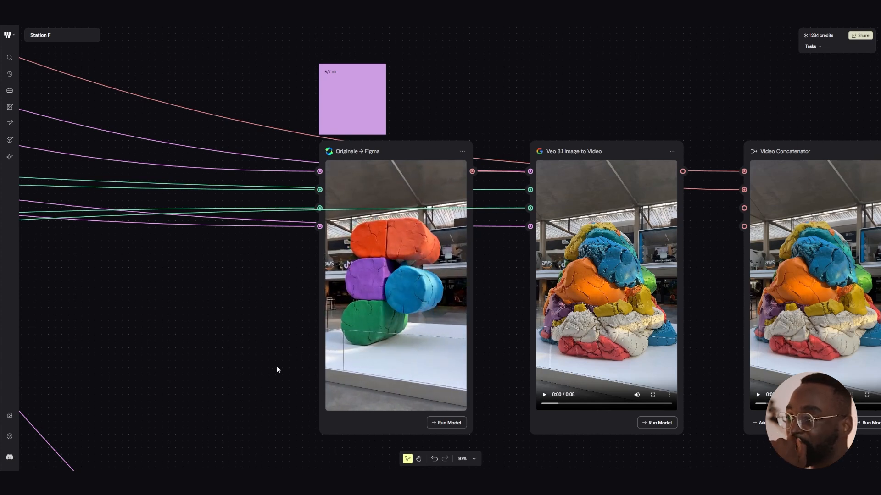
click(333, 396)
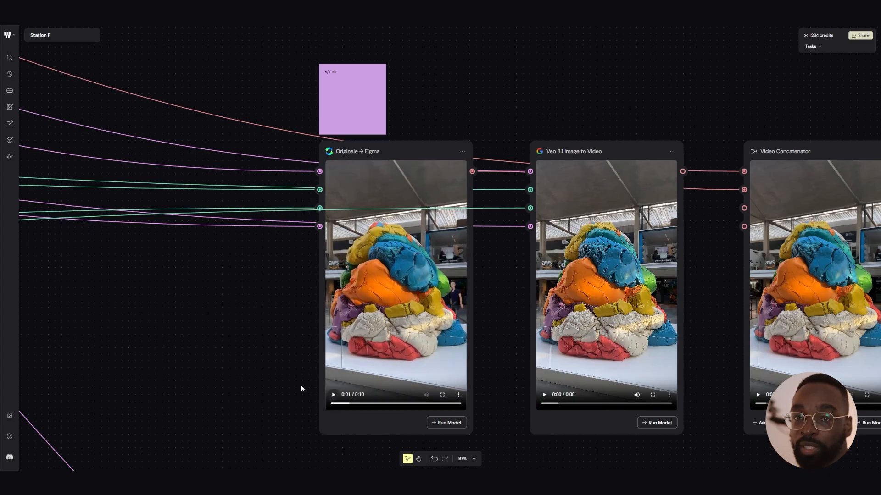
click(333, 395)
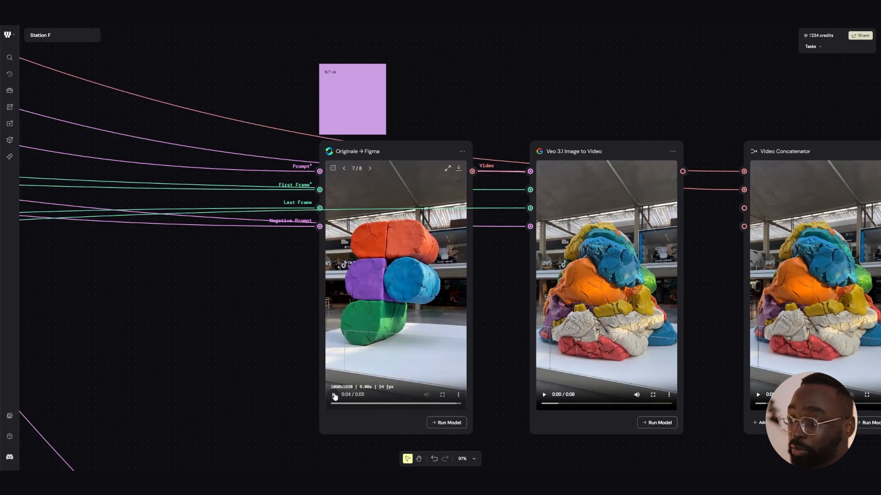
Read the PROMPT — General Transitions node's instructions for camera movement and clay morphing
drag(262, 298, 393, 416)
scroll(392, 366, down, 8)
drag(300, 287, 507, 292)
scroll(128, 307, up, 10)
drag(128, 307, 179, 239)
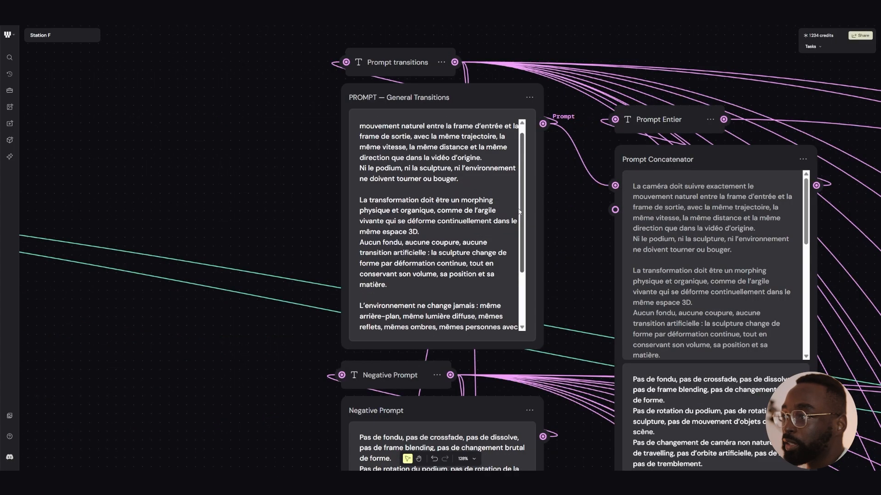
drag(521, 211, 520, 207)
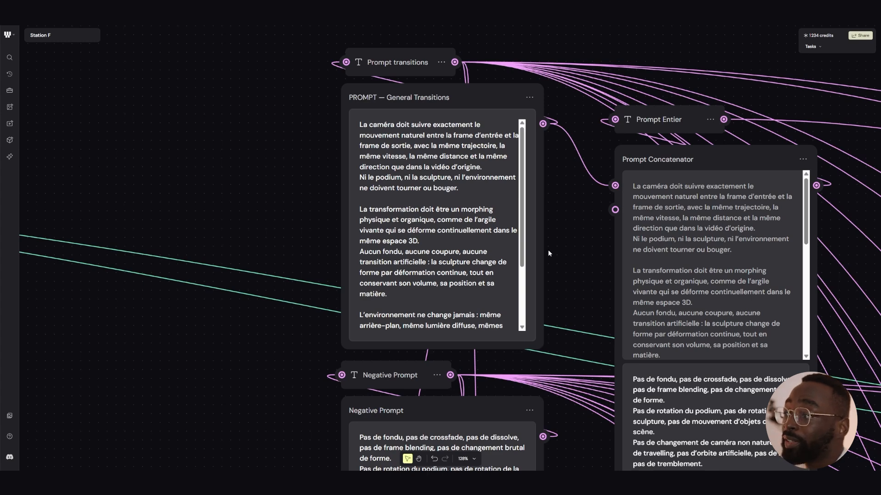
Read the Negative Prompt node's exclusions alongside the text in the Prompt Concatenator
scroll(548, 253, down, 5)
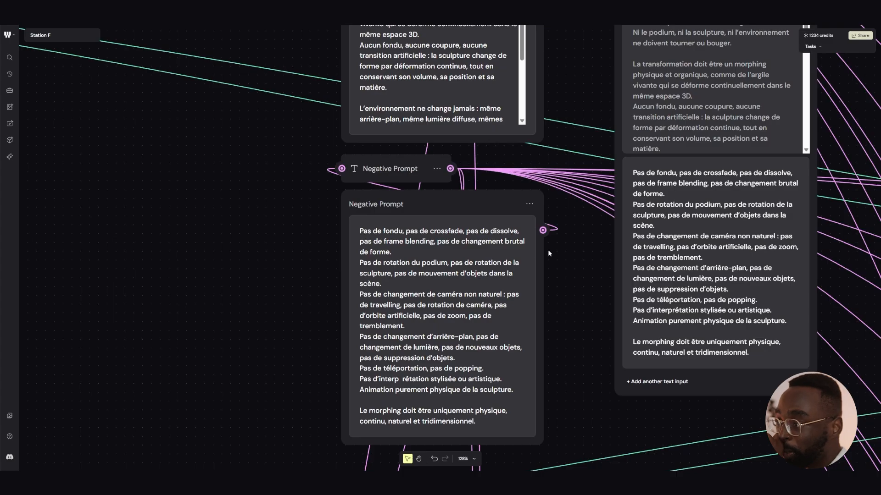
scroll(549, 253, up, 1)
scroll(549, 253, down, 1)
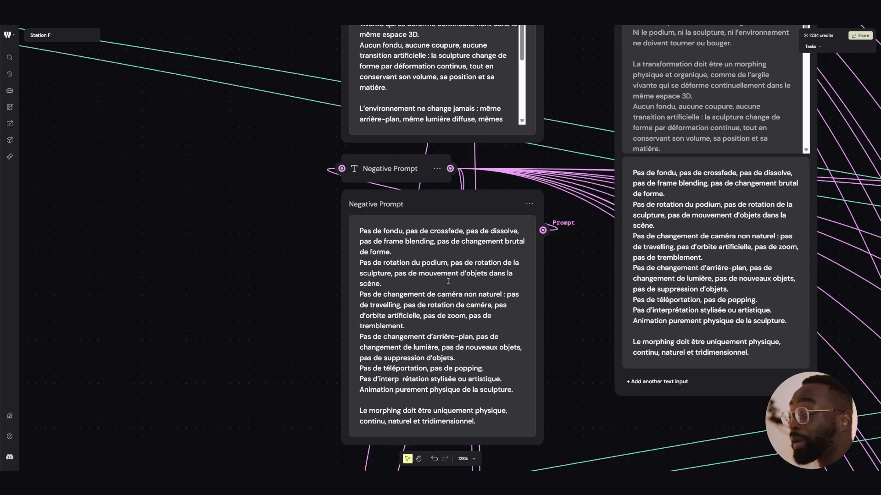
scroll(428, 293, down, 4)
drag(565, 240, 468, 341)
scroll(427, 293, up, 2)
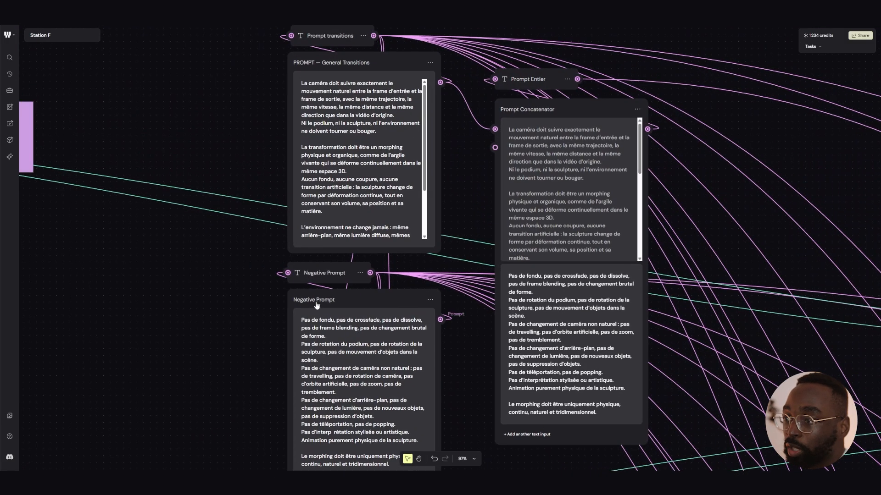
Call up the list of nodes that can be added on the empty canvas and look over its model categories
drag(241, 279, 308, 287)
double_click(300, 285)
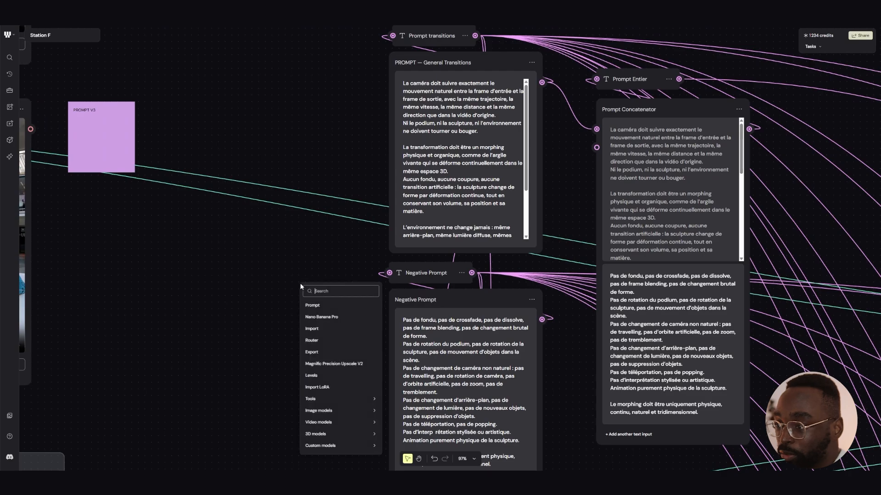
click(252, 287)
double_click(254, 288)
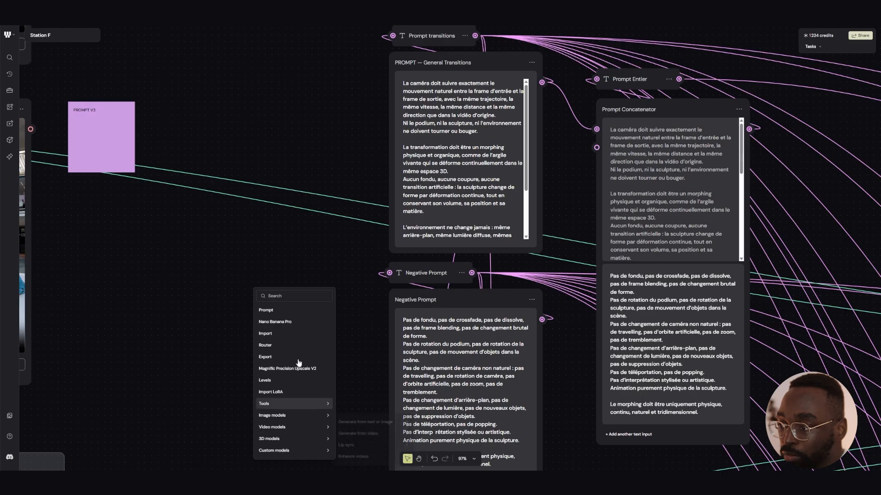
mouse_move(303, 435)
click(258, 274)
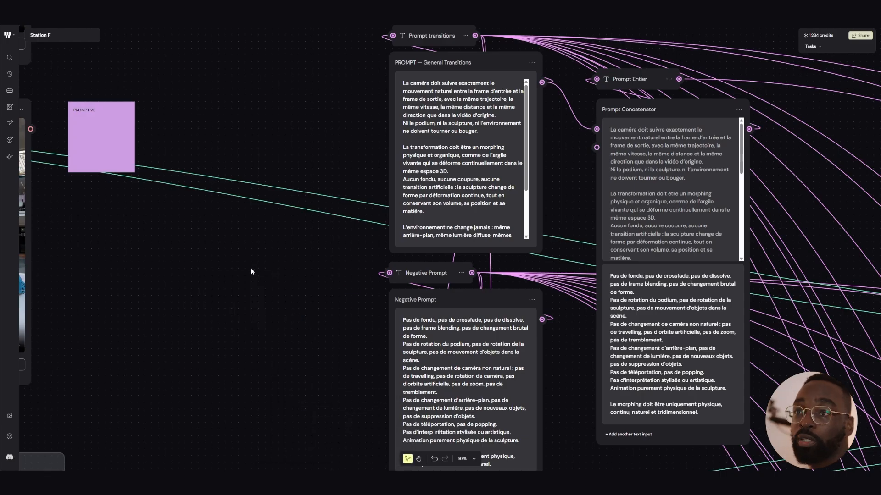
Browse the image models library through the text generation, vector graphics, image editing and generate-from-image sections
click(9, 92)
scroll(54, 134, down, 4)
scroll(53, 135, down, 5)
scroll(54, 145, down, 5)
scroll(53, 141, down, 6)
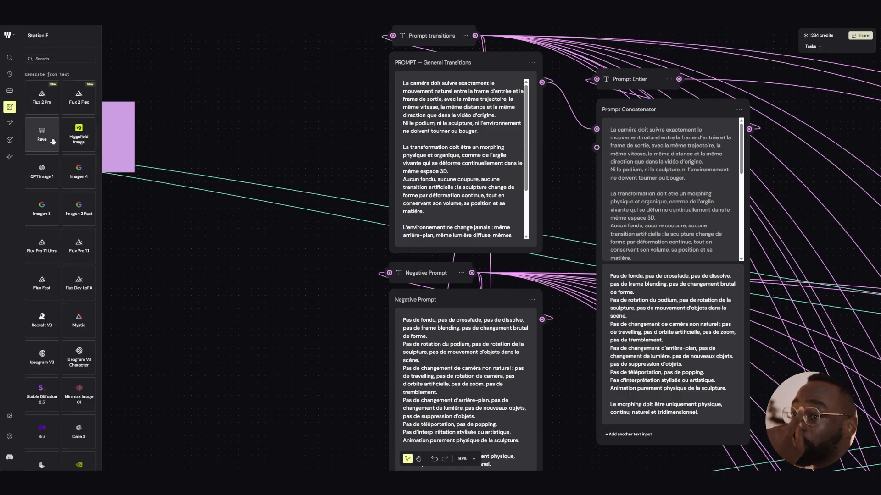
scroll(44, 196, down, 1)
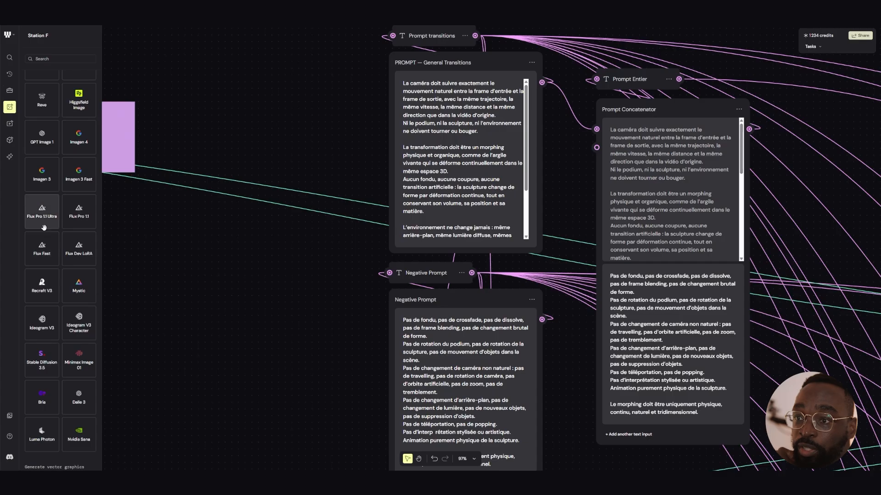
scroll(45, 227, down, 7)
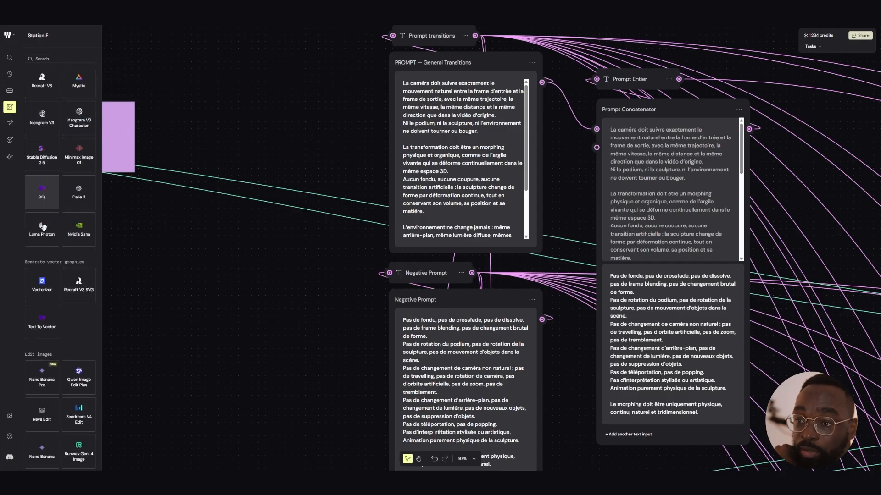
scroll(45, 228, down, 2)
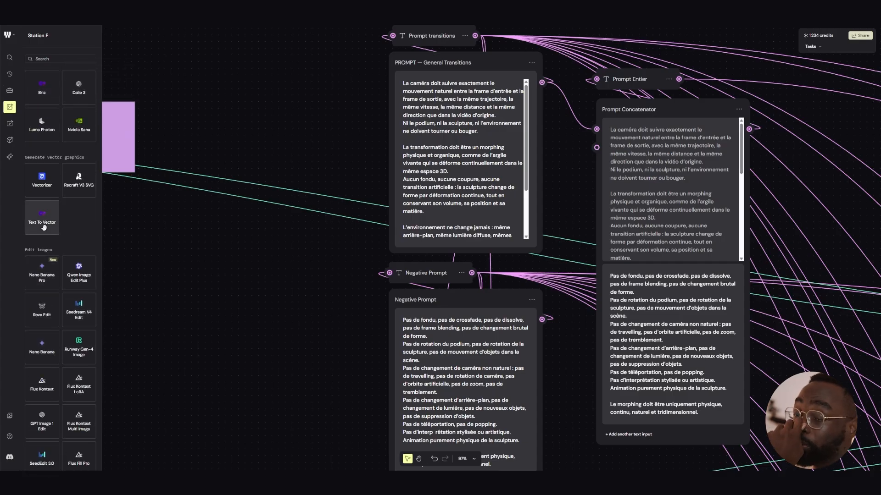
scroll(22, 231, down, 4)
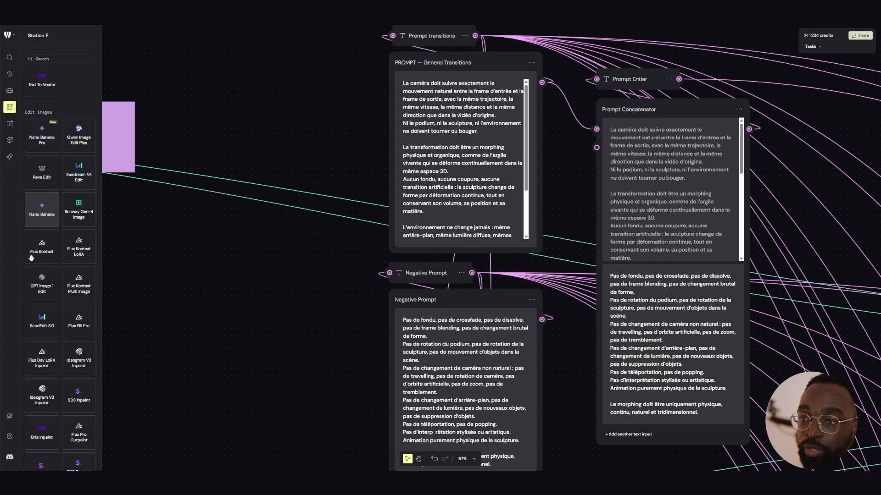
scroll(81, 299, down, 8)
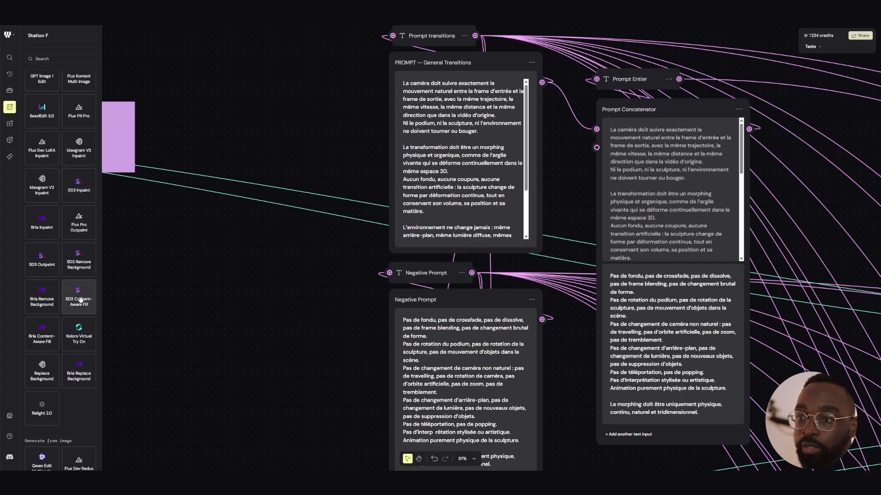
scroll(81, 300, down, 1)
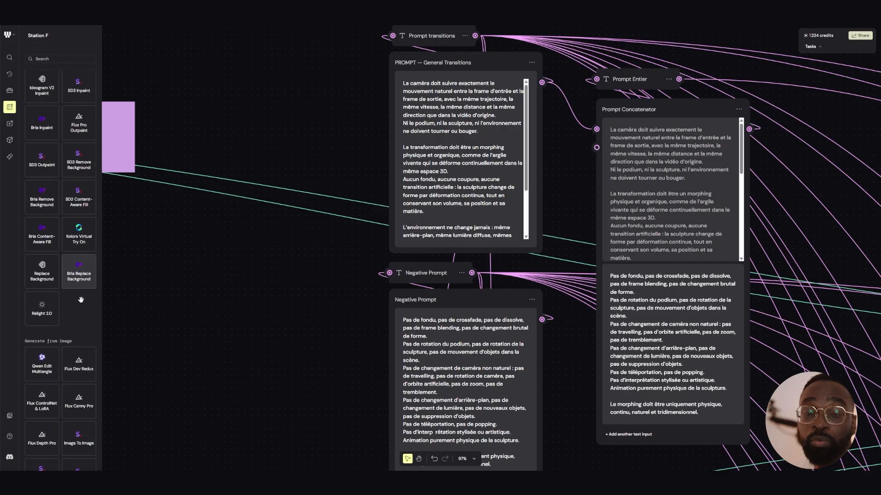
Inspect the Prompt Concatenator and its connection from the General Transitions prompt
drag(92, 279, 92, 222)
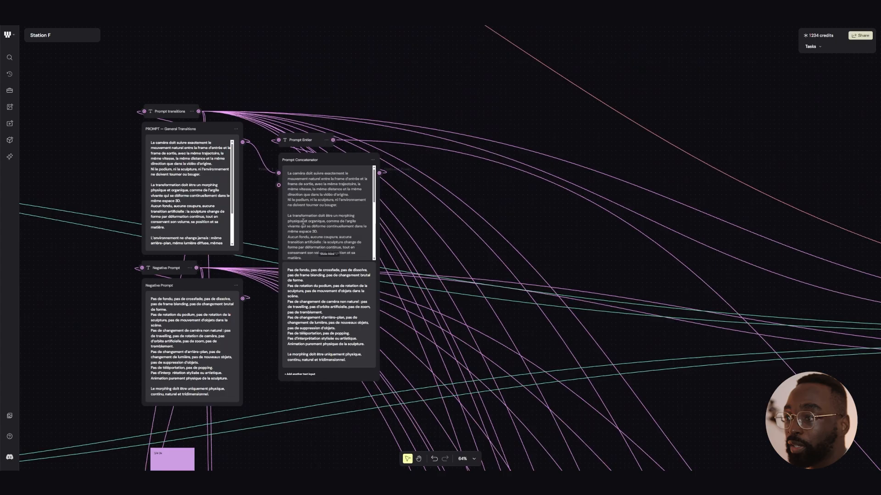
scroll(288, 244, up, 2)
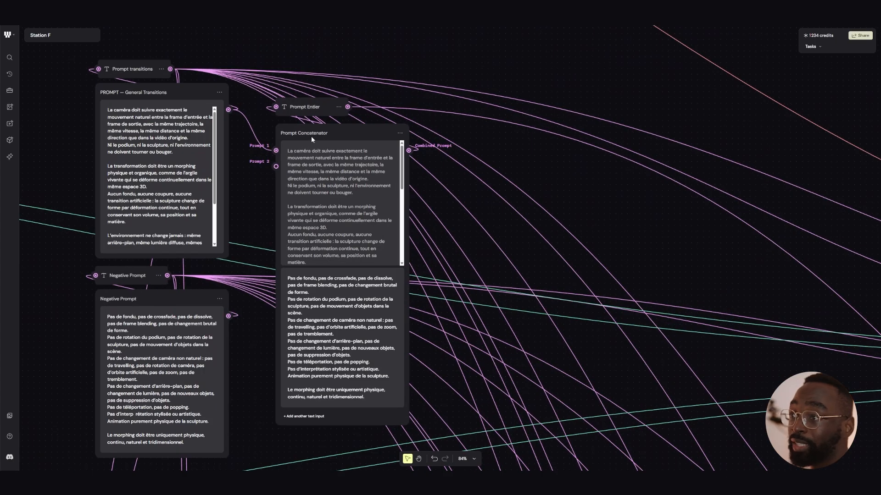
drag(260, 219, 326, 191)
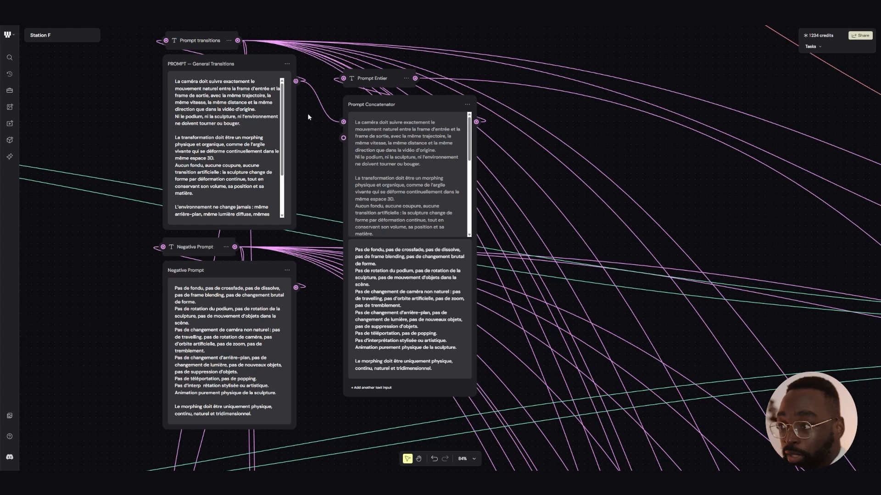
Examine the duration options and guidance scale of the Originale → Figma video node
scroll(307, 112, down, 5)
drag(497, 189, 479, 184)
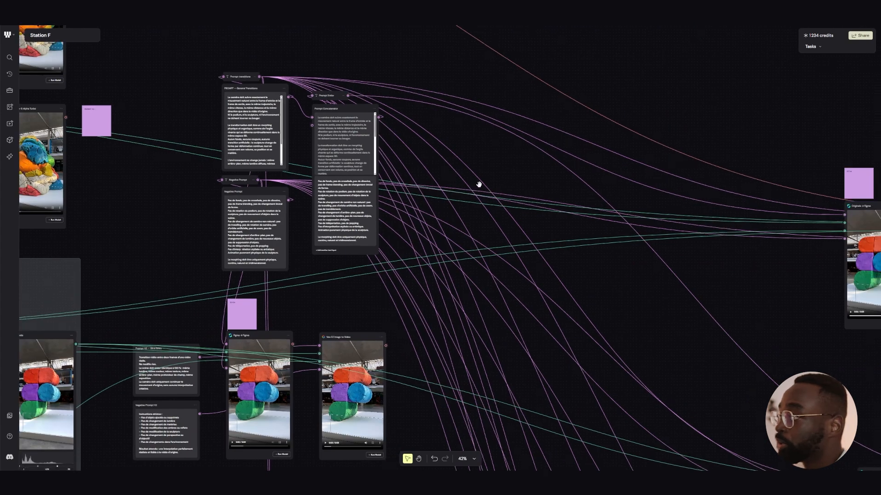
scroll(261, 212, up, 5)
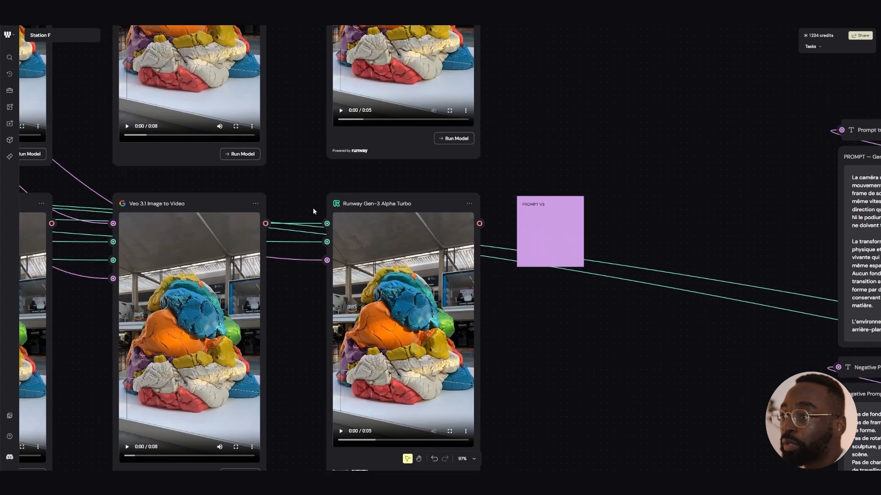
scroll(314, 210, down, 2)
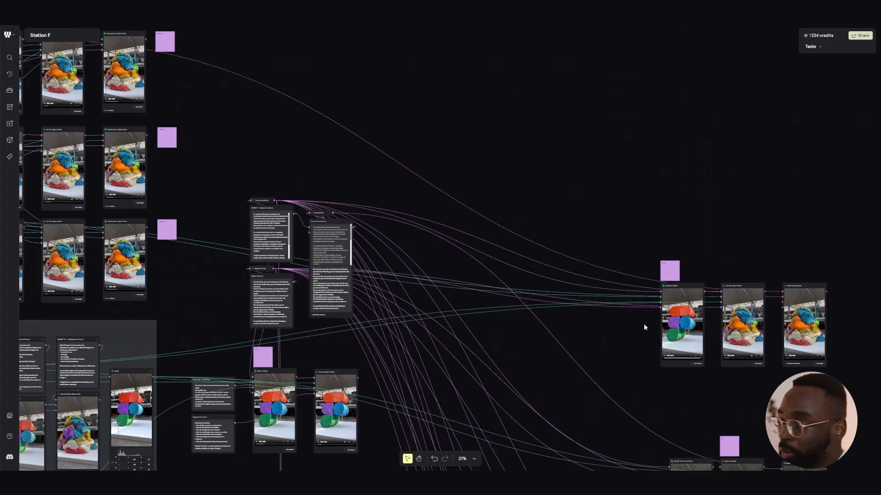
scroll(647, 331, up, 8)
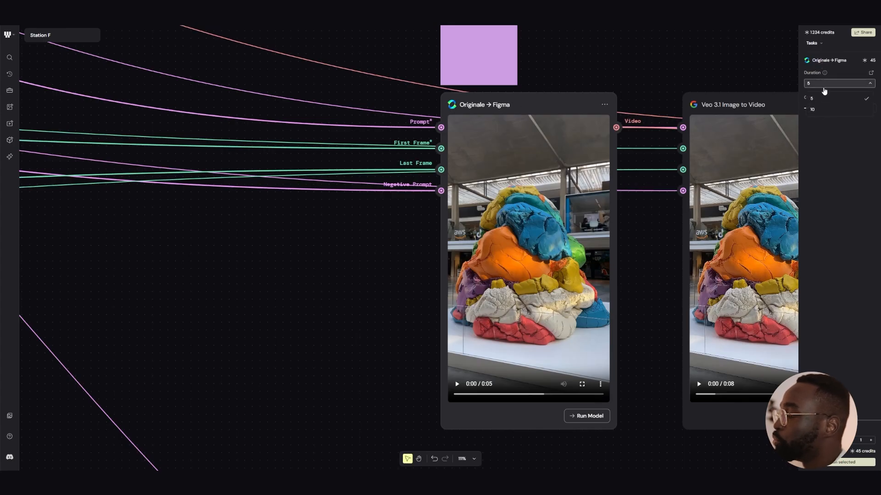
mouse_move(835, 111)
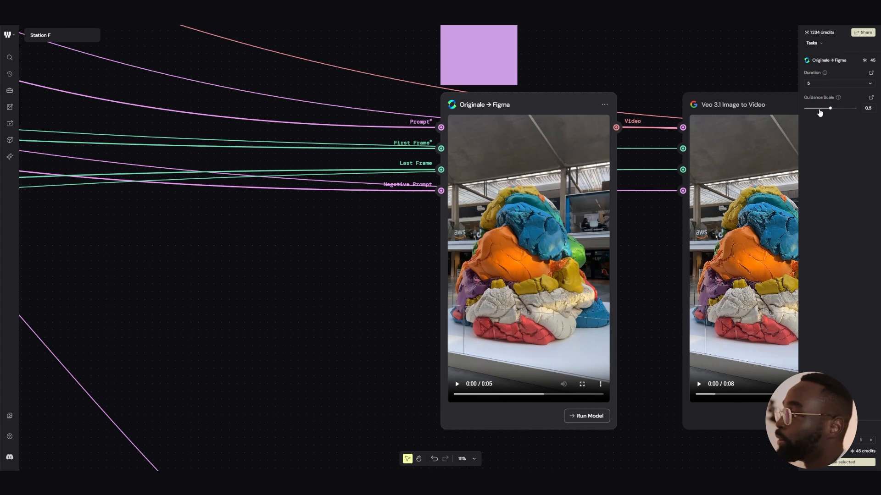
Review the Veo 3.1 Image to Video node's model type, version, aspect ratio and resolution options, plus the Video Concatenator it feeds
scroll(741, 140, right, 5)
click(546, 104)
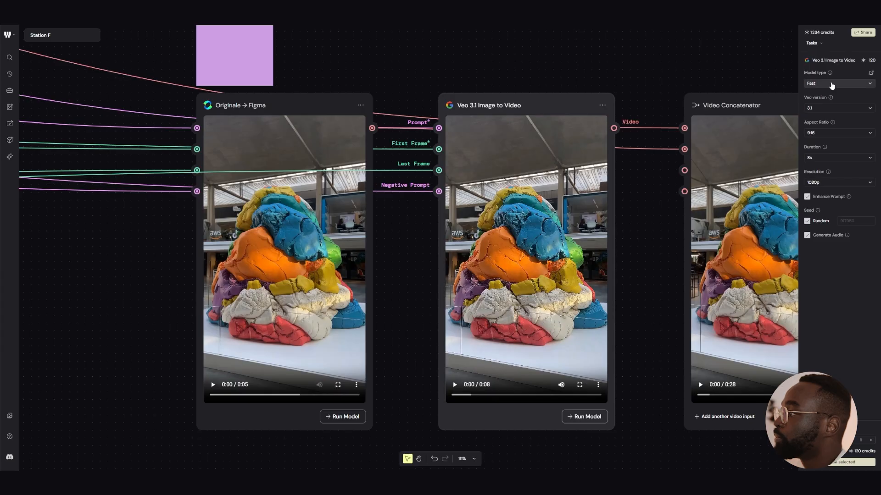
click(847, 84)
click(834, 109)
click(833, 108)
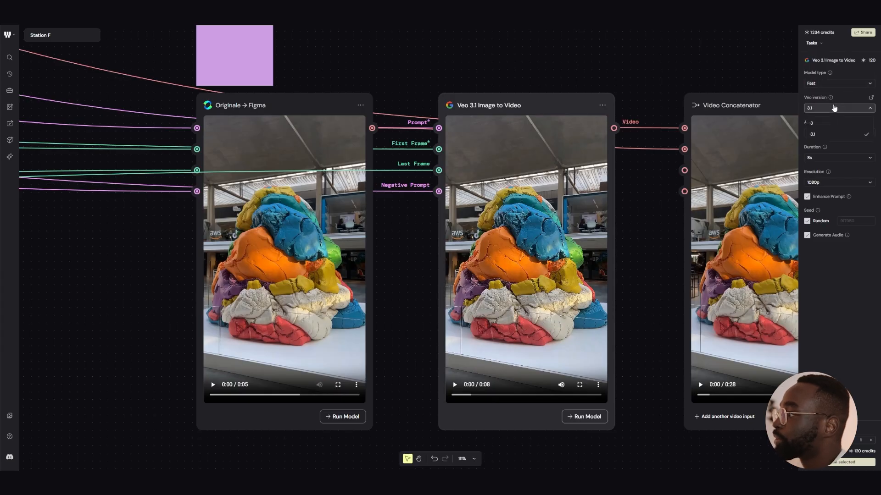
click(834, 107)
click(833, 133)
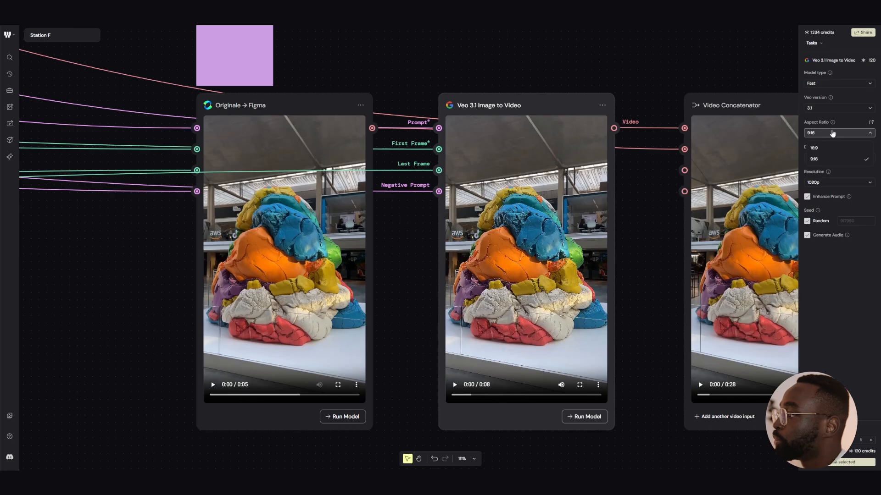
click(832, 133)
click(833, 183)
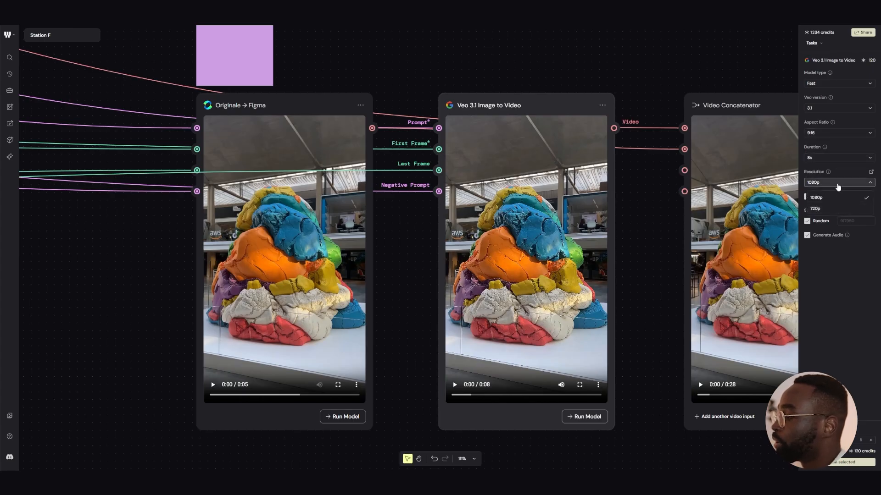
click(812, 198)
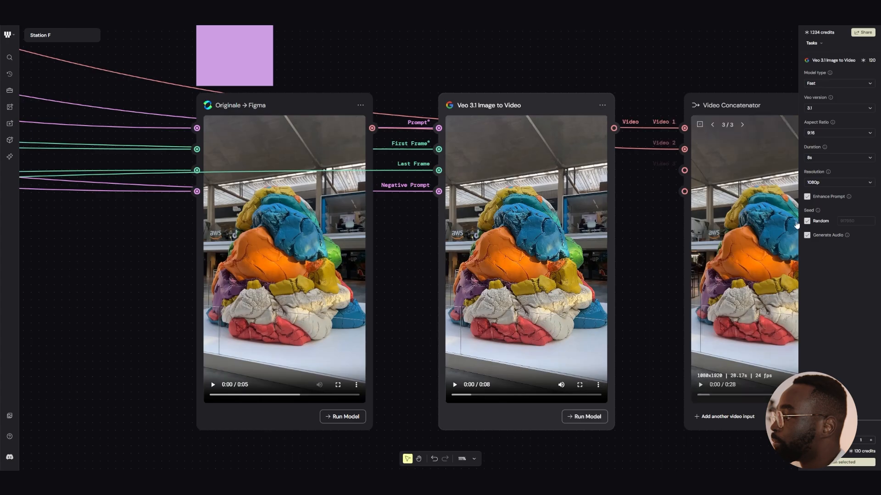
scroll(797, 225, right, 2)
scroll(797, 225, right, 3)
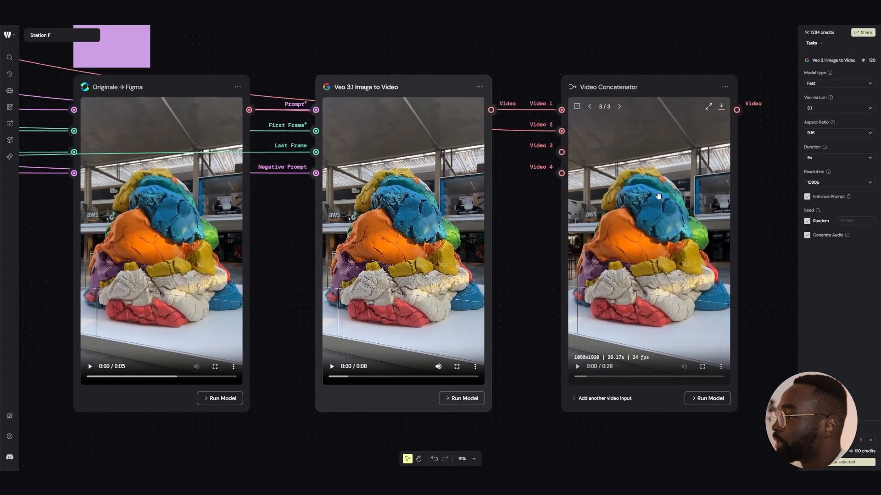
Search the list of addable nodes for "not" on the canvas above the Google → Microsoft node
scroll(734, 231, down, 2)
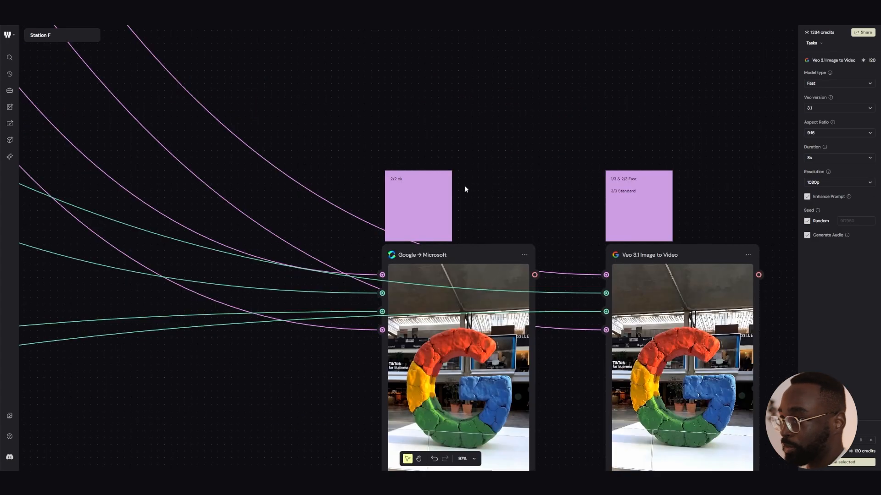
right_click(526, 184)
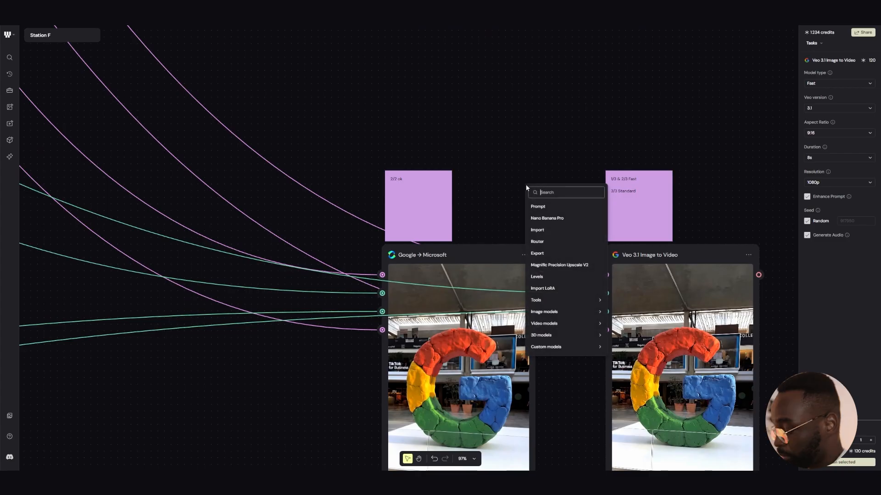
text(not)
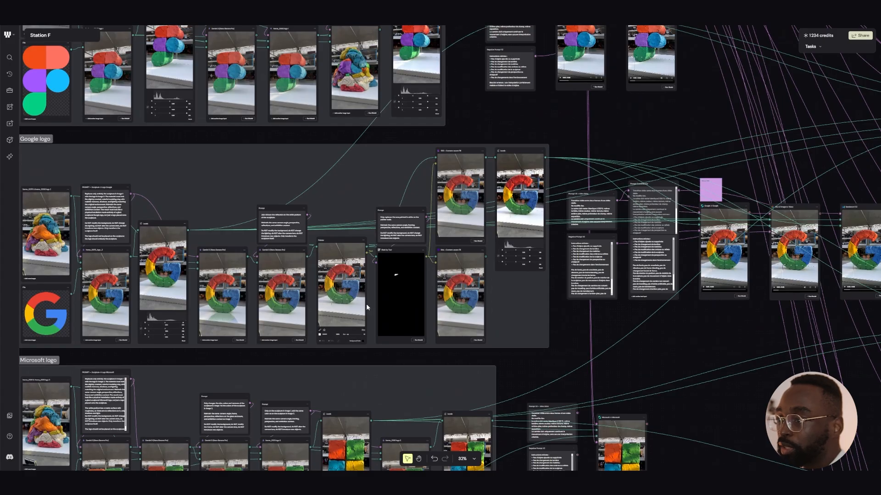
Compare the two Gemini 3 results in the Google logo group with the prompt that removes the podium reflection
scroll(366, 304, up, 5)
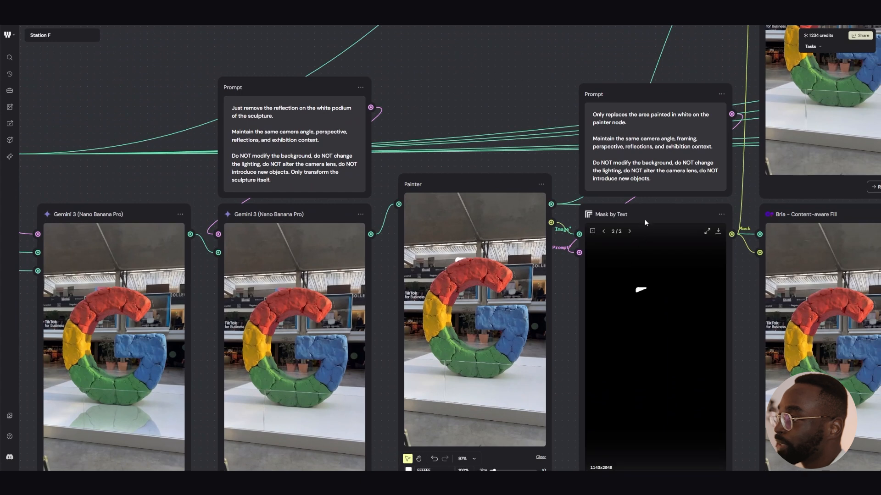
scroll(578, 347, left, 5)
scroll(394, 323, down, 3)
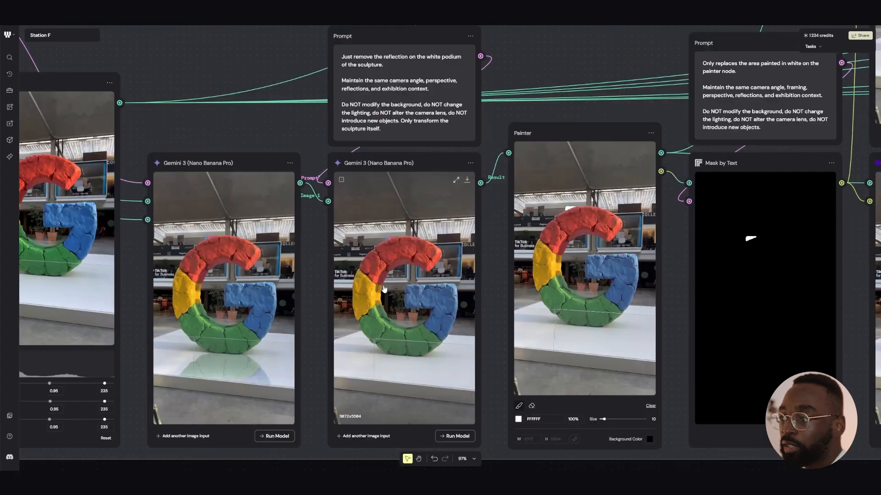
scroll(388, 255, up, 3)
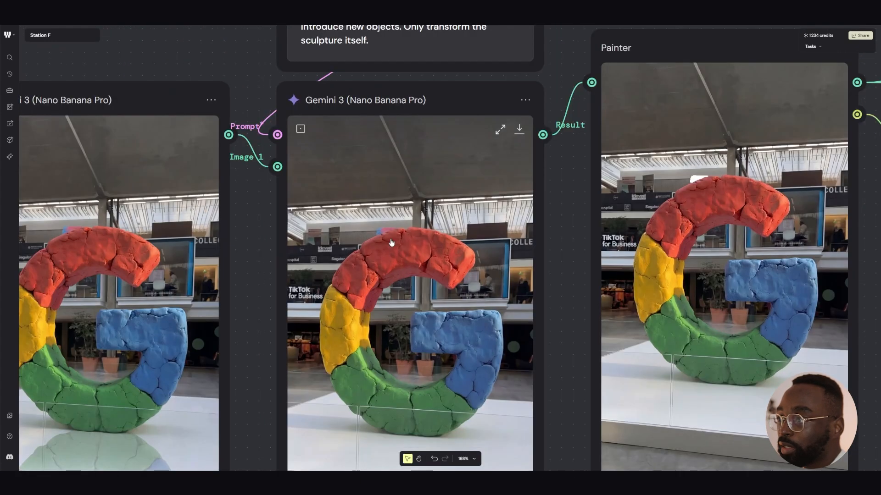
Paint thin white brush strokes across the G sculpture in the Google logo group's Painter node
scroll(387, 235, down, 2)
mouse_move(780, 278)
mouse_down()
mouse_move(635, 277)
mouse_move(480, 301)
mouse_move(661, 325)
mouse_move(635, 331)
mouse_up()
scroll(453, 285, down, 7)
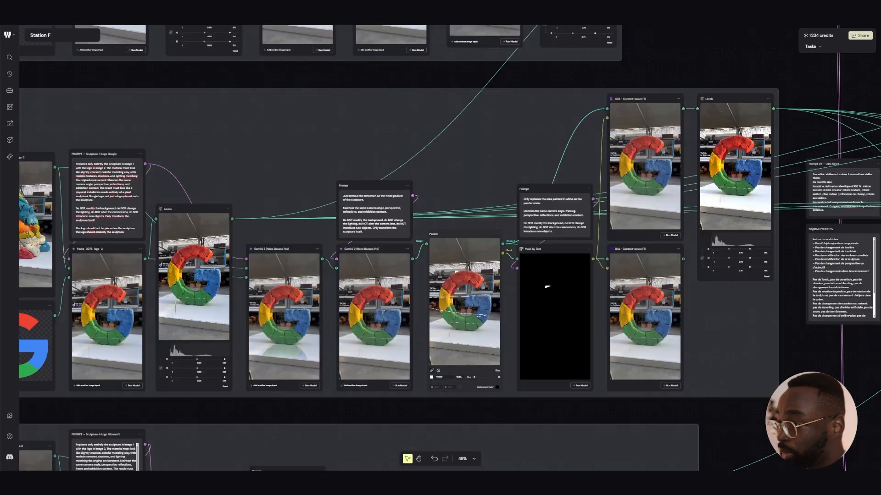
scroll(438, 330, up, 7)
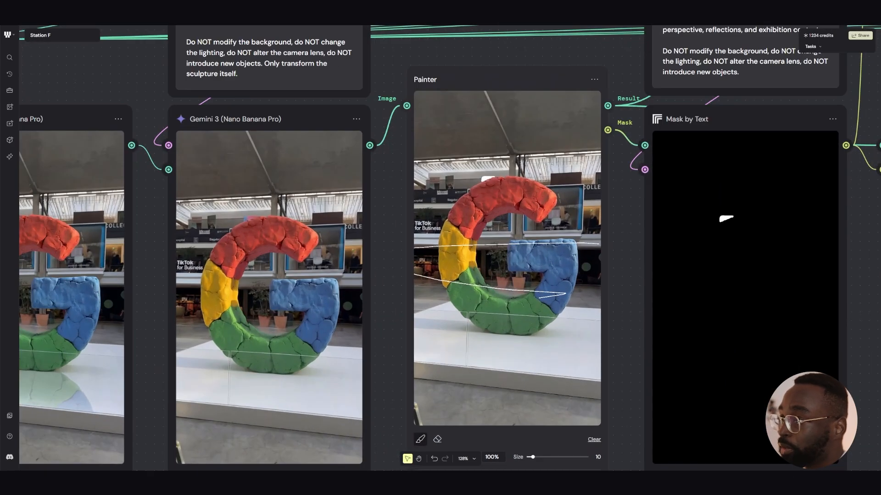
Examine the Mask by Text node, its Painter input and the prompt limiting replacement to the white painted area
scroll(570, 128, right, 4)
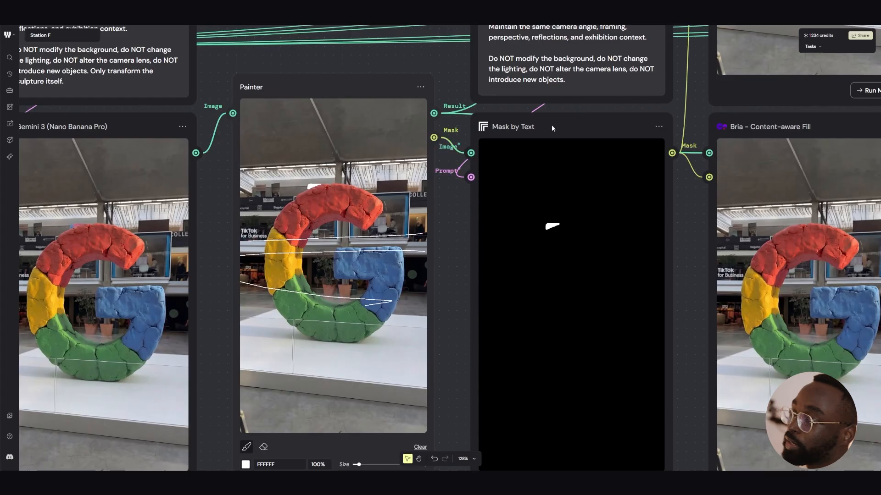
scroll(551, 125, down, 4)
scroll(527, 142, up, 2)
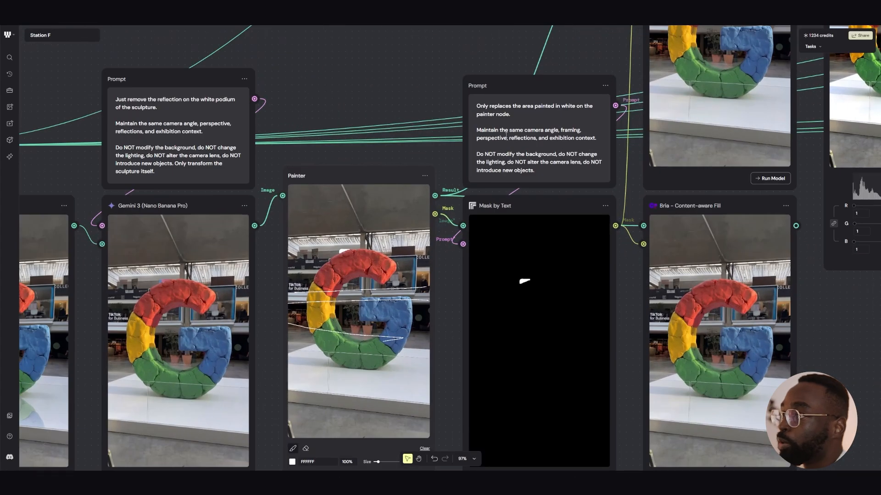
scroll(505, 109, up, 1)
scroll(488, 179, down, 2)
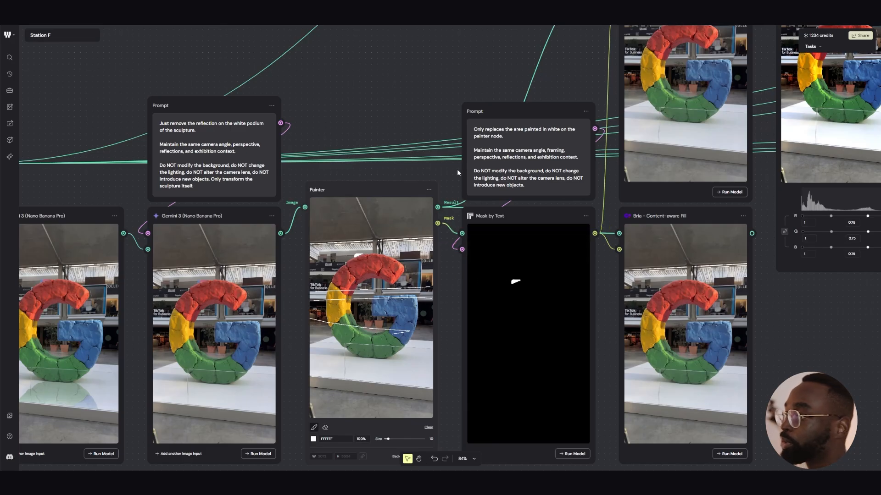
Inspect the Bria Content-aware Fill node and its image and mask connections from Mask by Text
scroll(458, 173, right, 5)
scroll(480, 279, right, 2)
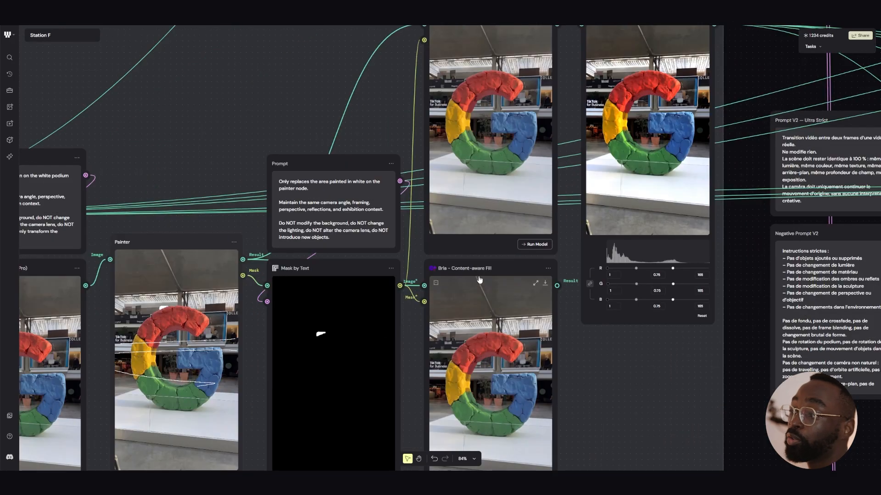
scroll(633, 364, down, 5)
scroll(707, 264, right, 2)
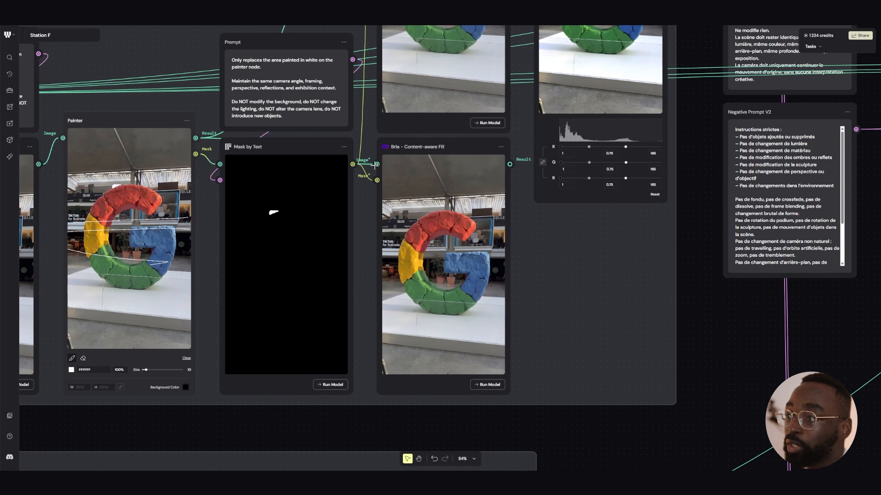
drag(369, 181, 378, 183)
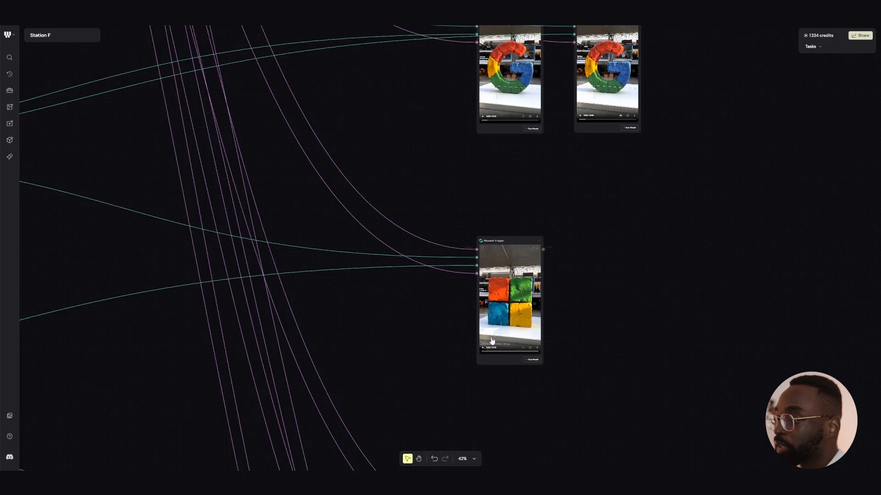
Play the transition video in the Microsoft → Apple node
scroll(415, 293, up, 5)
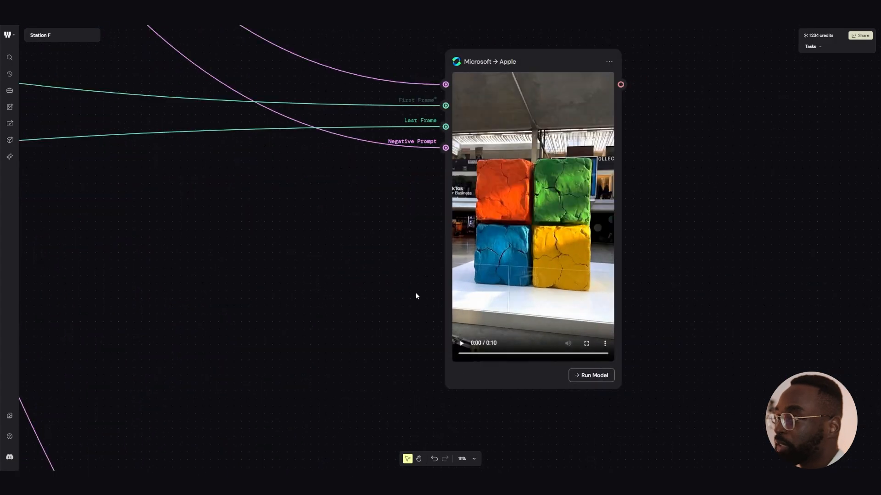
drag(414, 293, 368, 331)
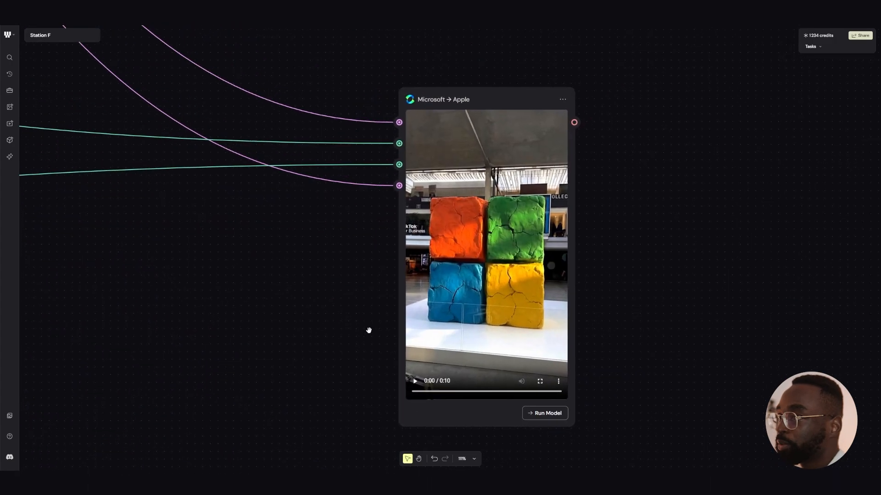
click(415, 381)
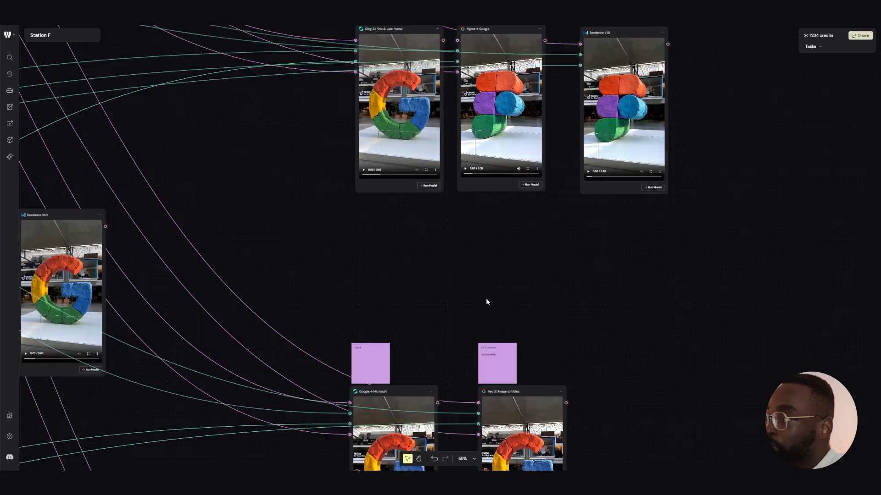
Look closely at the Figma → Google transition node beside the Kling 2.1 and Seedance V1.0 versions
scroll(486, 299, up, 2)
scroll(475, 438, down, 3)
scroll(483, 286, up, 5)
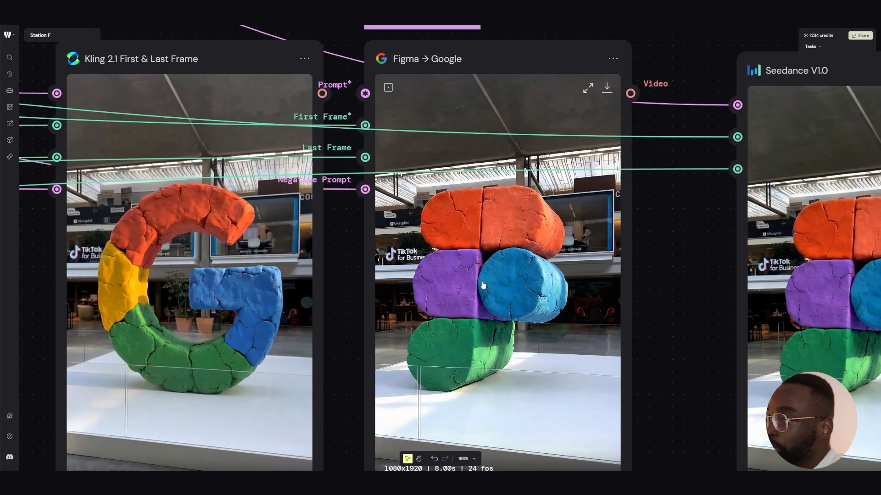
Survey the entire Station F workflow, from the logo groups to the transition video nodes
drag(661, 324, 663, 267)
scroll(664, 282, down, 10)
drag(722, 321, 672, 258)
scroll(671, 258, up, 1)
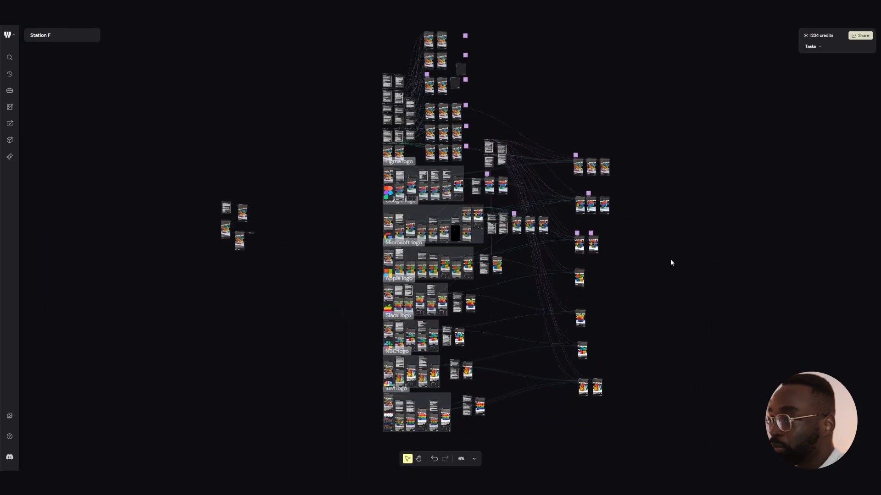